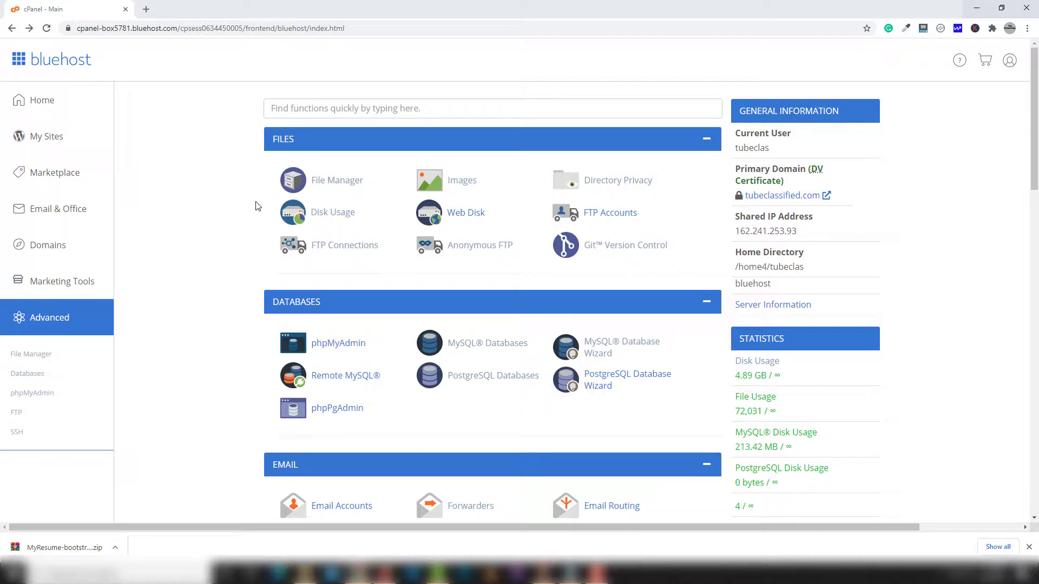
Open the hosting File Manager and load tutorials.alansariumrah.com from the Notepad list in a new browser tab.
left_click(343, 188)
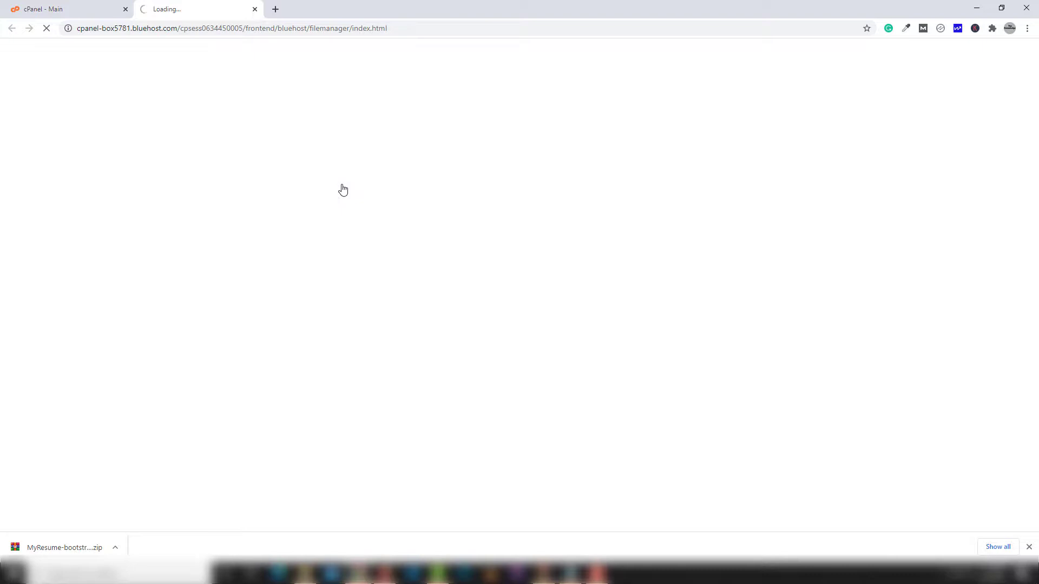
left_click(570, 573)
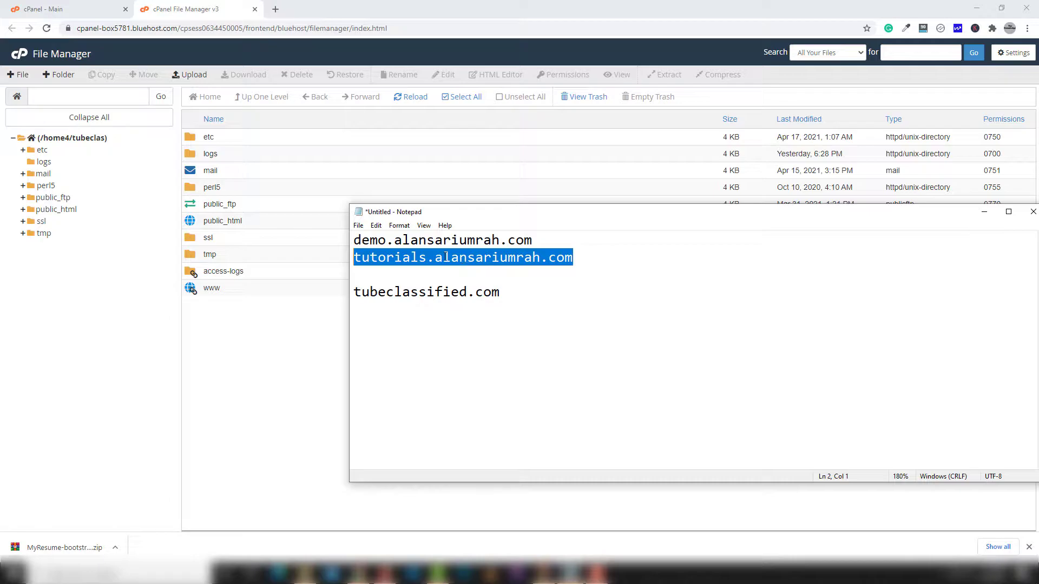
left_click(275, 9)
type("tutorials.alansariumrah.com")
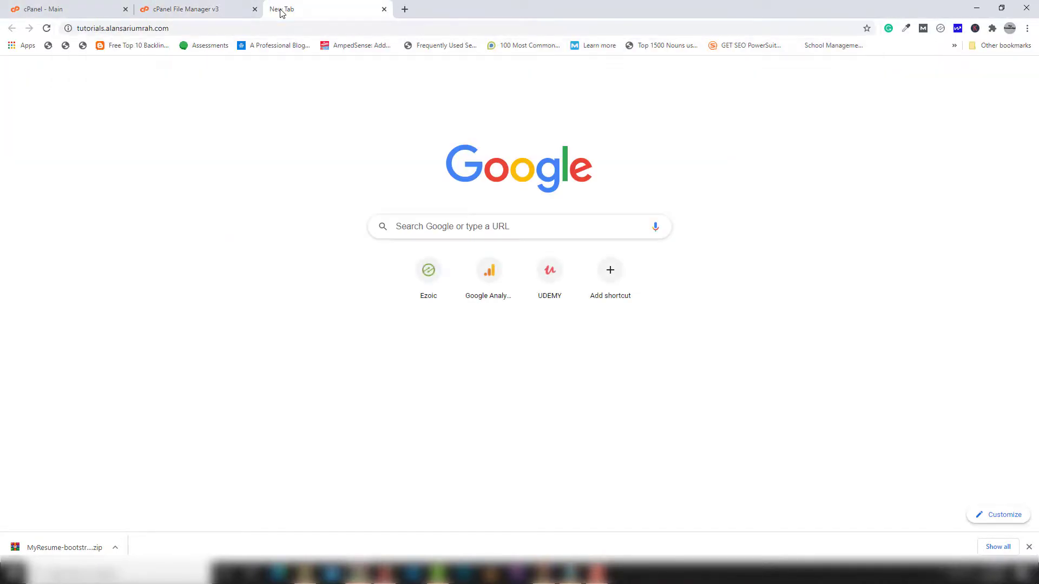
key("Return")
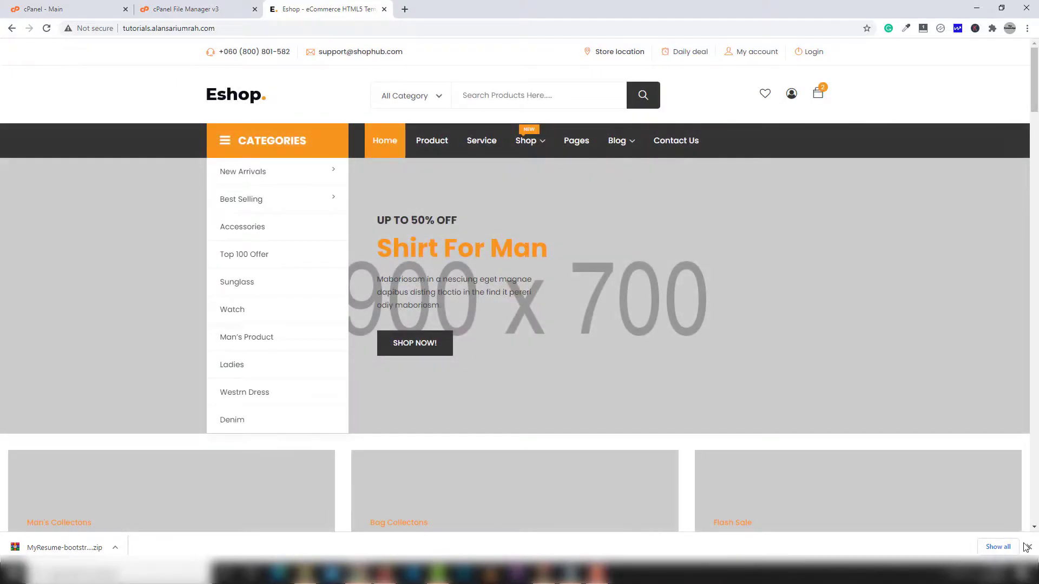
left_click(1028, 547)
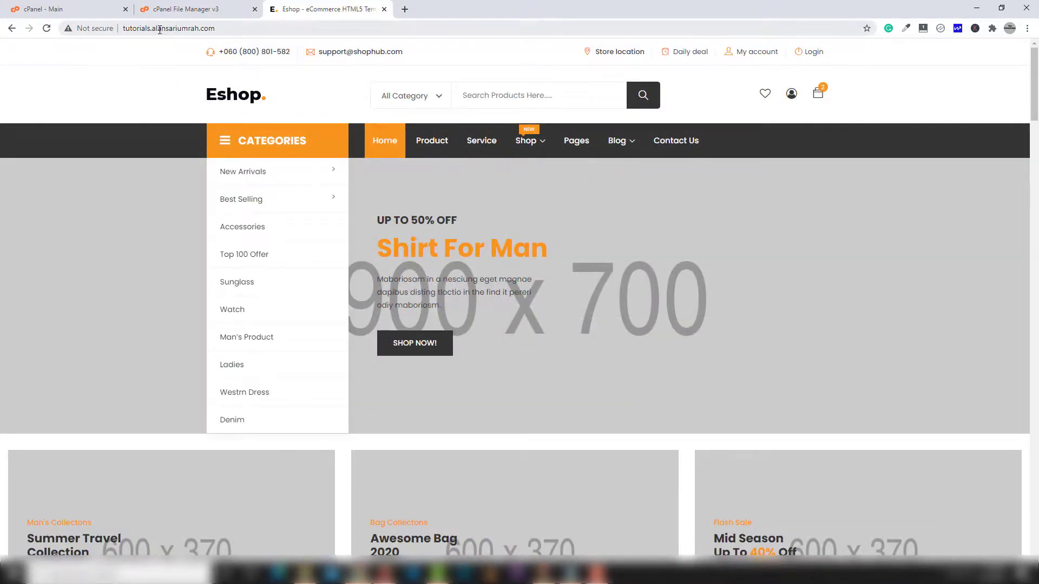
Go to the File Manager and open the tutorials folder inside public_html.
left_click(186, 11)
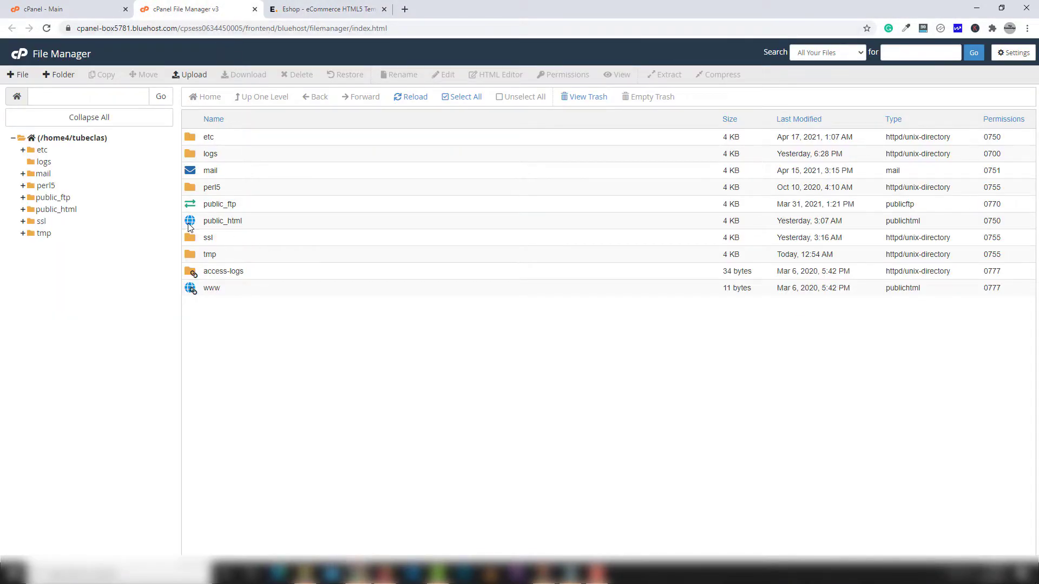
left_click(192, 226)
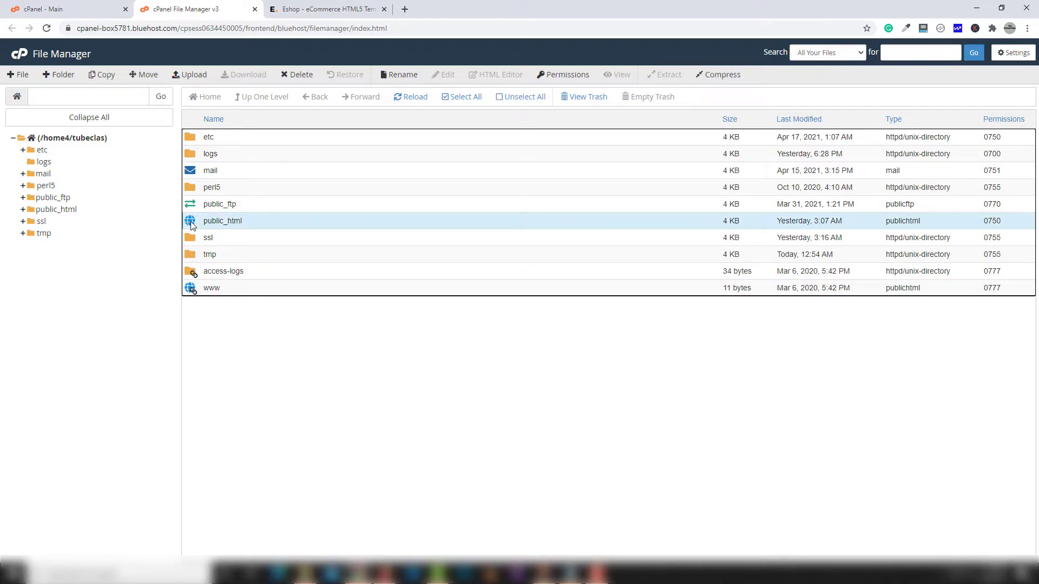
double_click(192, 226)
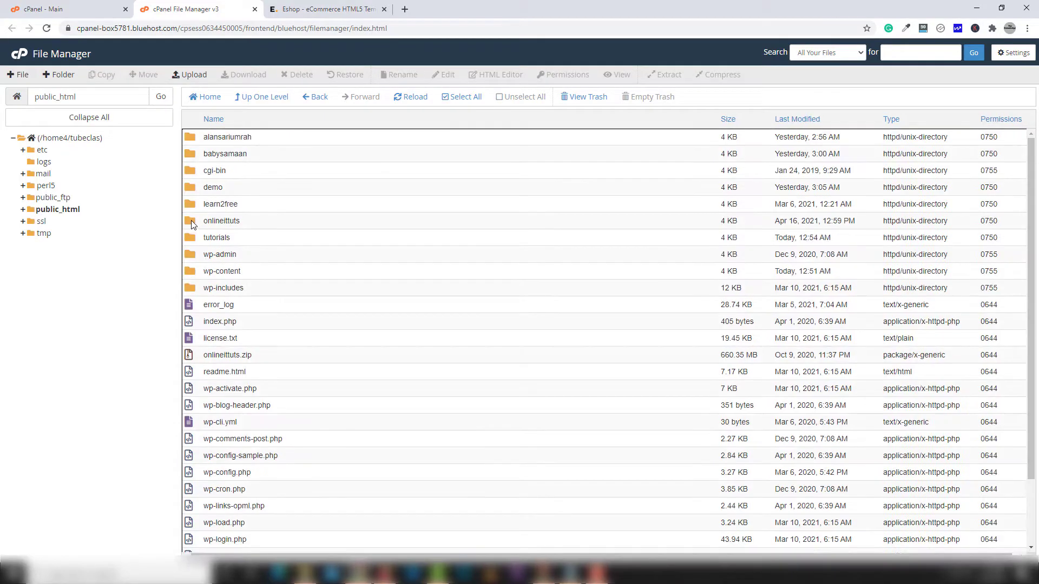
double_click(216, 238)
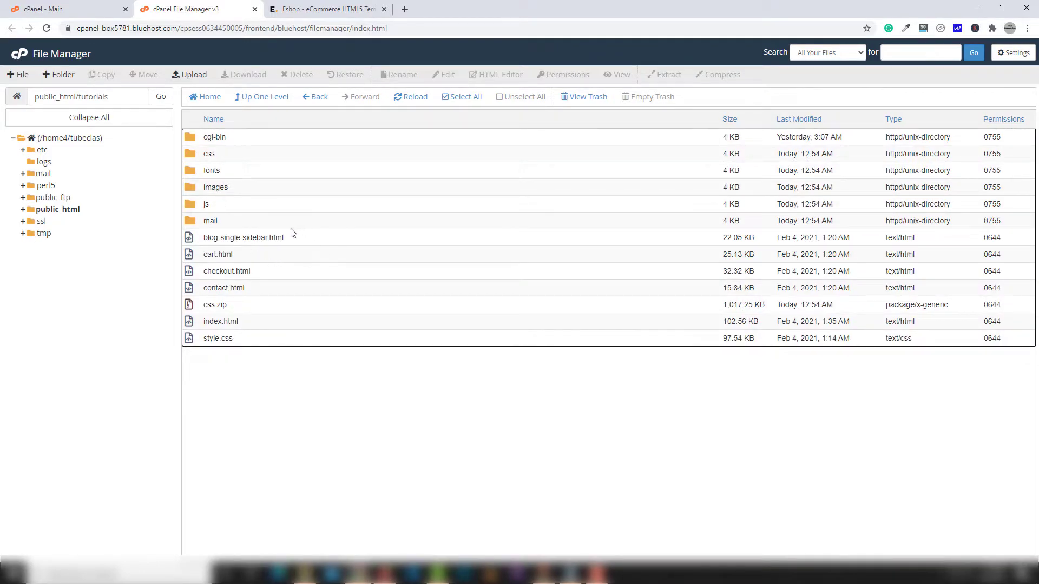
Compare the subdomain's web address with the File Manager path of its root folder.
left_click(310, 11)
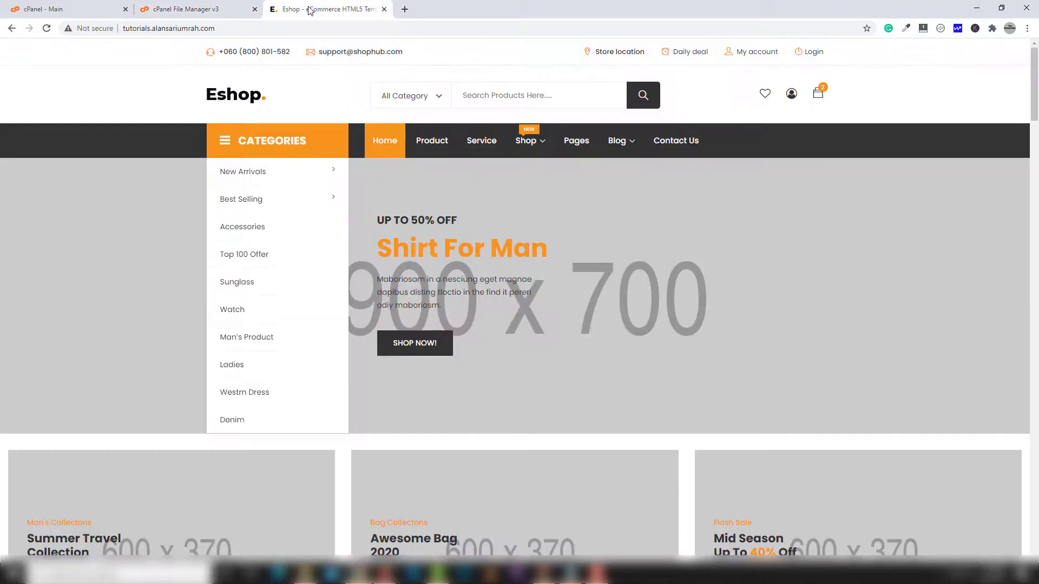
left_click(239, 27)
left_click(264, 29)
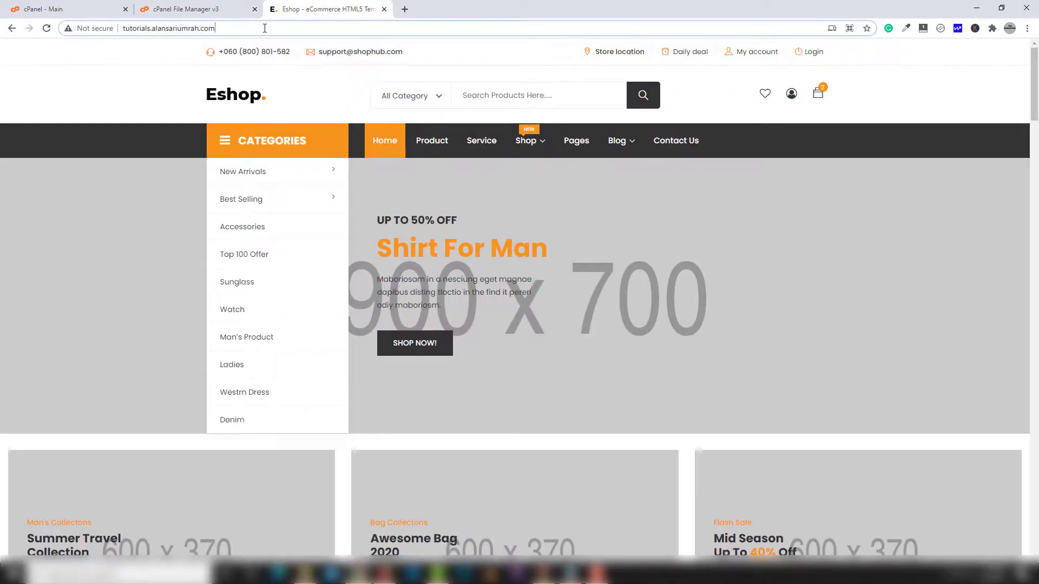
type("/")
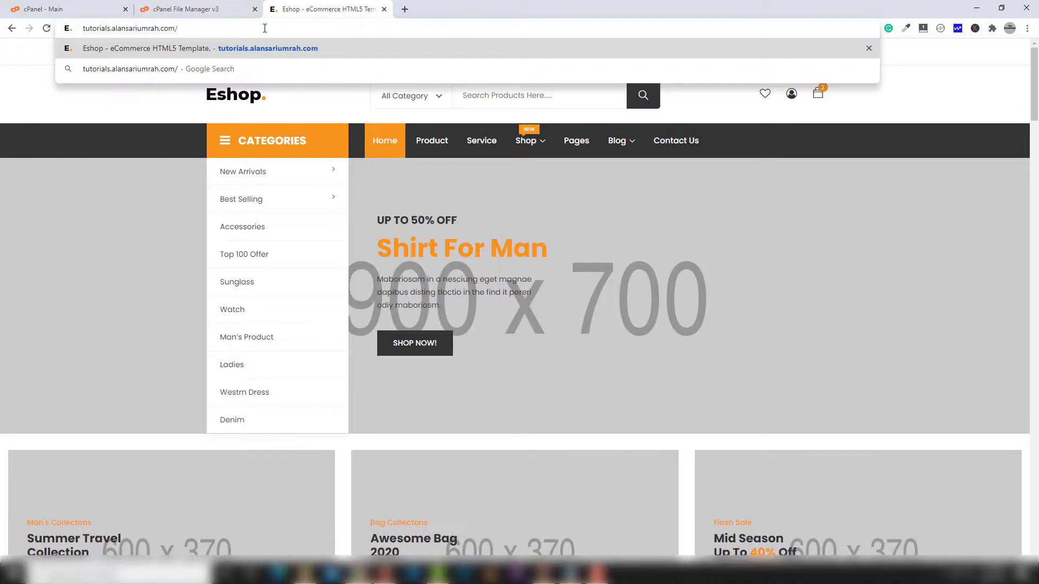
left_click(194, 11)
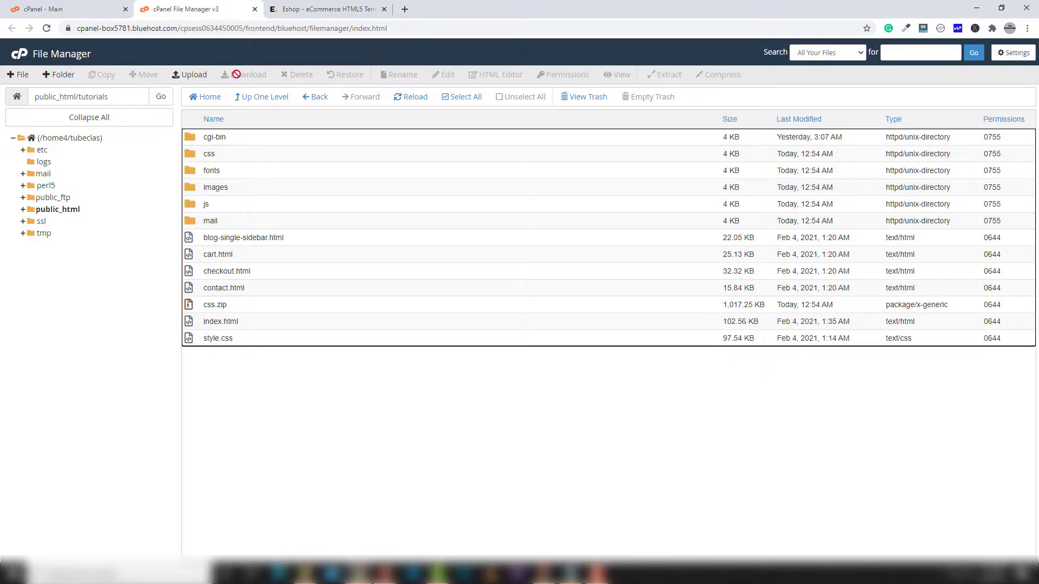
left_click_drag(111, 96, 29, 100)
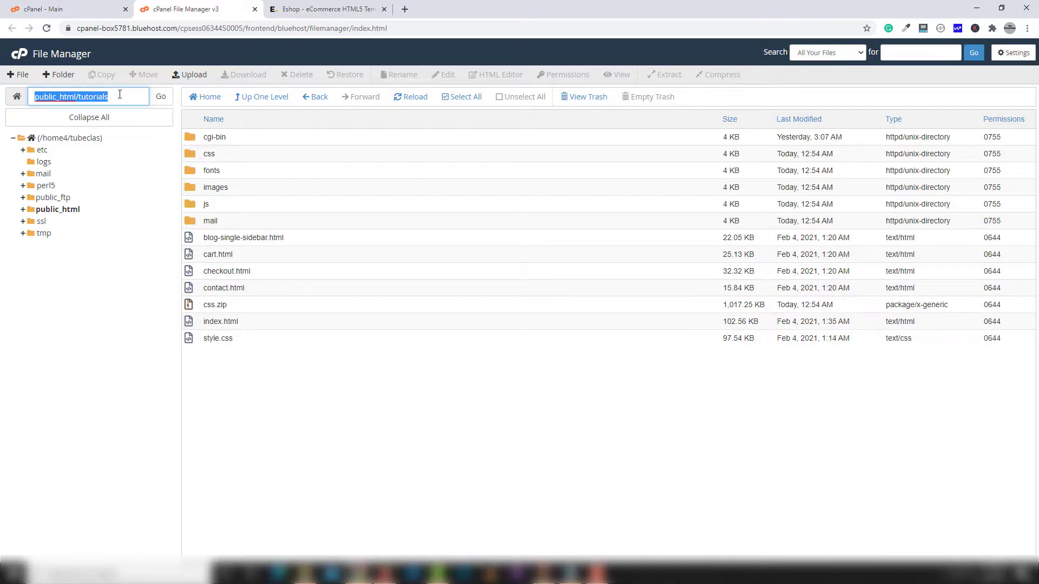
left_click(405, 364)
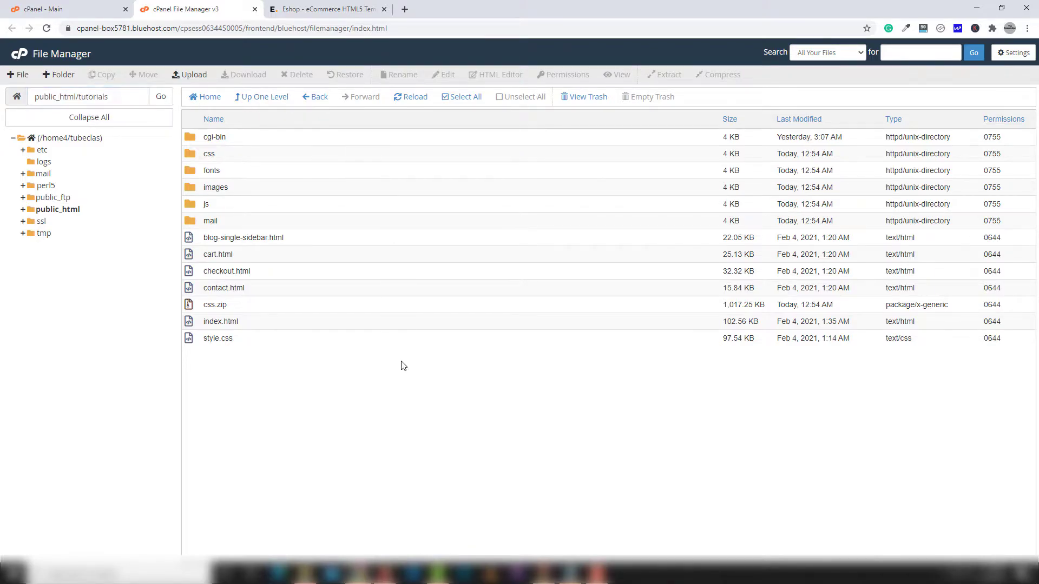
Create a folder named udemy in public_html/tutorials and open it.
left_click(61, 76)
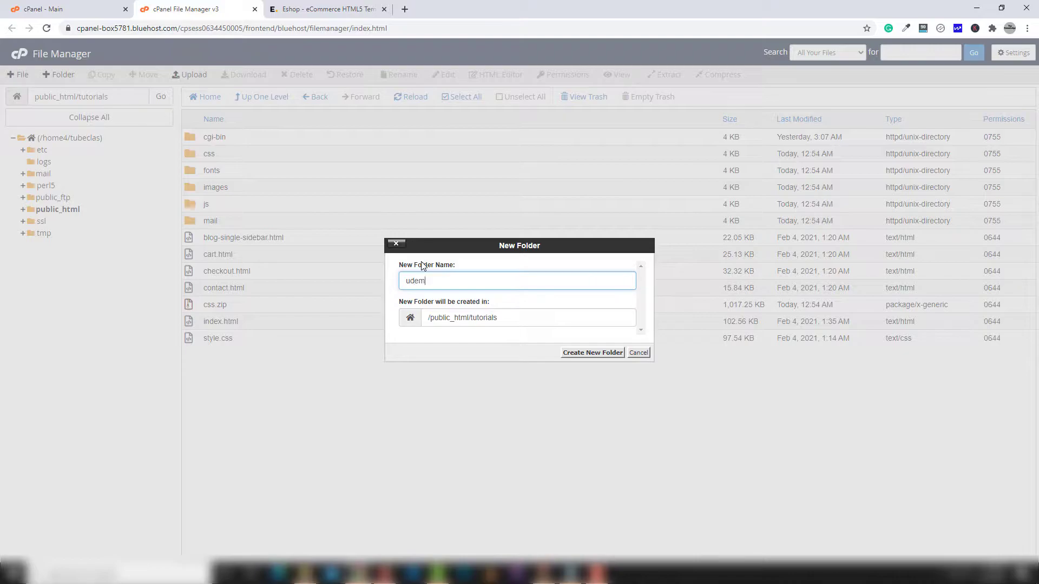
left_click(595, 354)
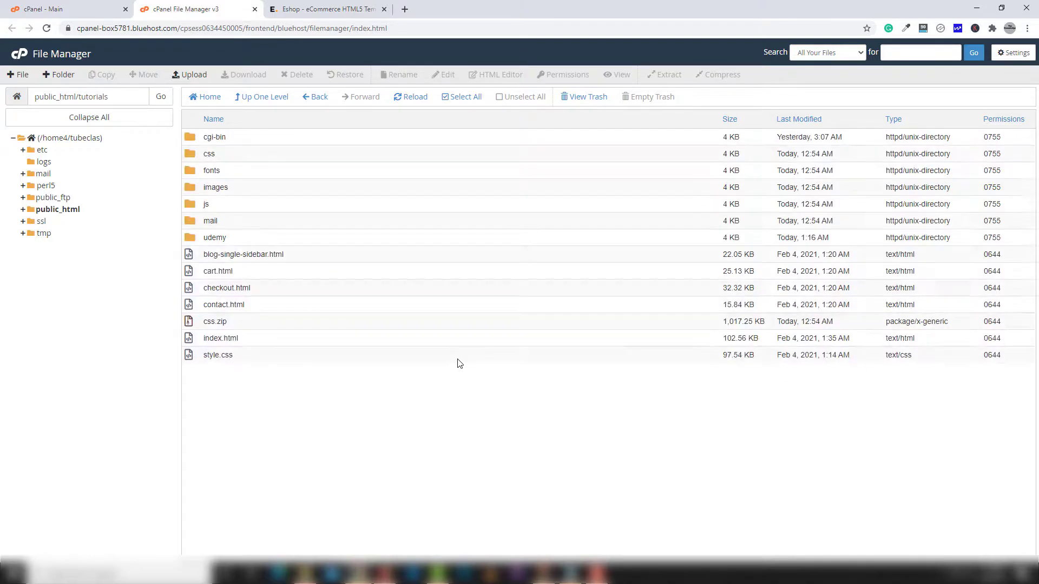
double_click(198, 239)
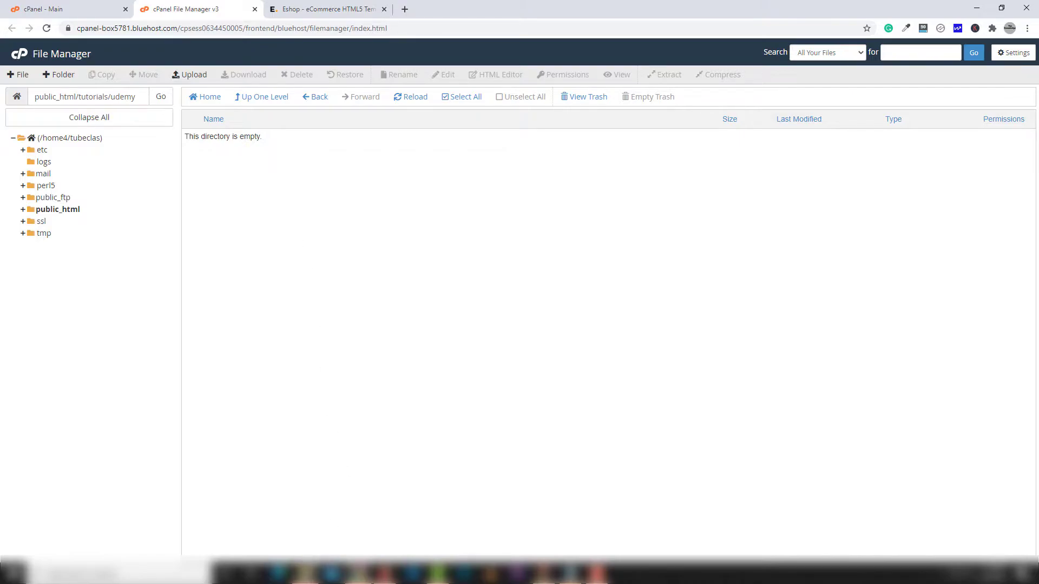
Extract the MyResume-bootstrap-4.zip archive directly onto the desktop.
key("super+d")
right_click(340, 150)
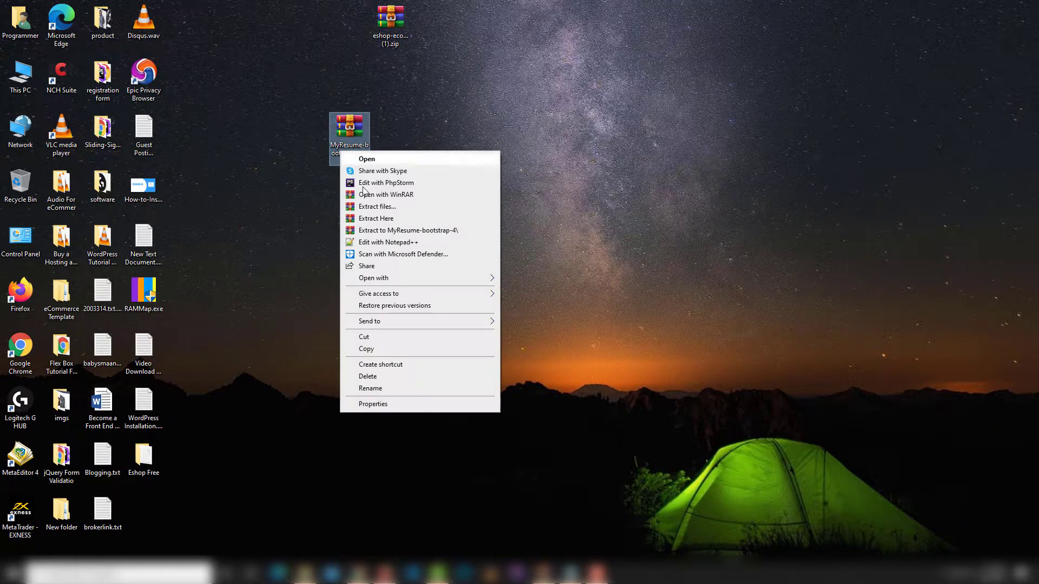
left_click(380, 219)
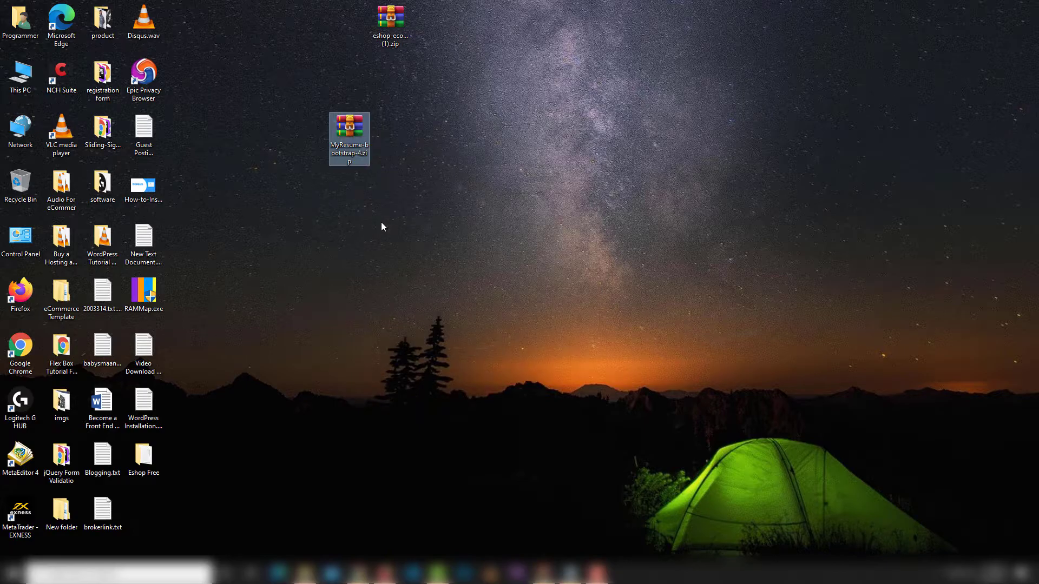
left_click(377, 232)
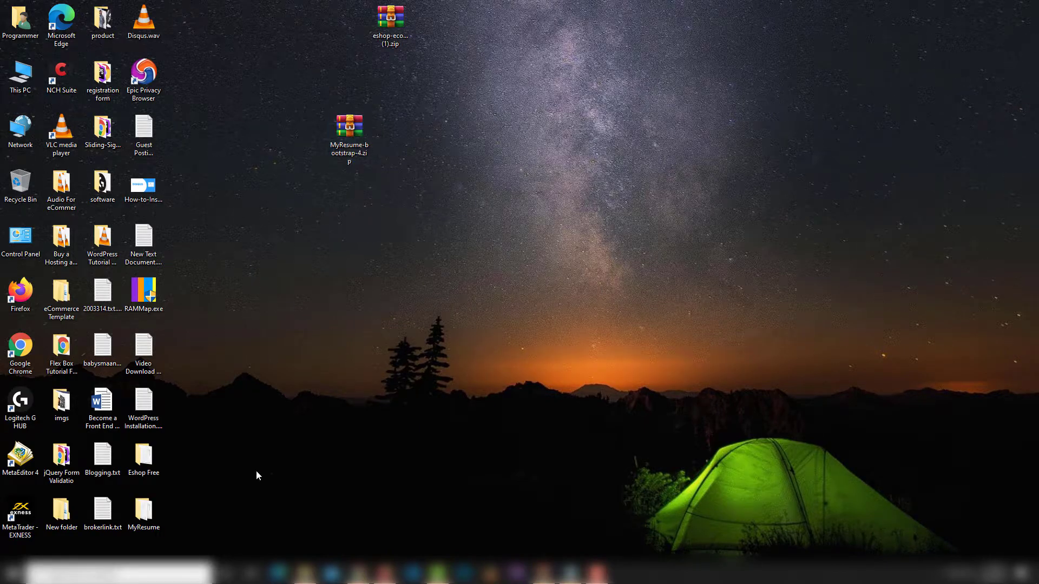
Open the extracted MyResume folder and preview its index.html in the browser, closing the preview and the Eshop tab when done.
double_click(154, 512)
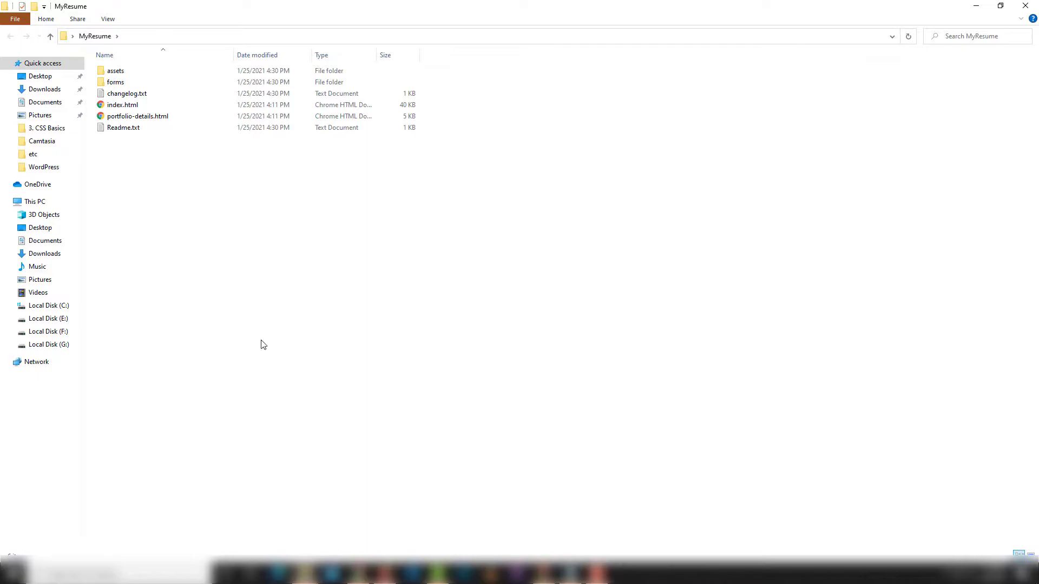
double_click(134, 109)
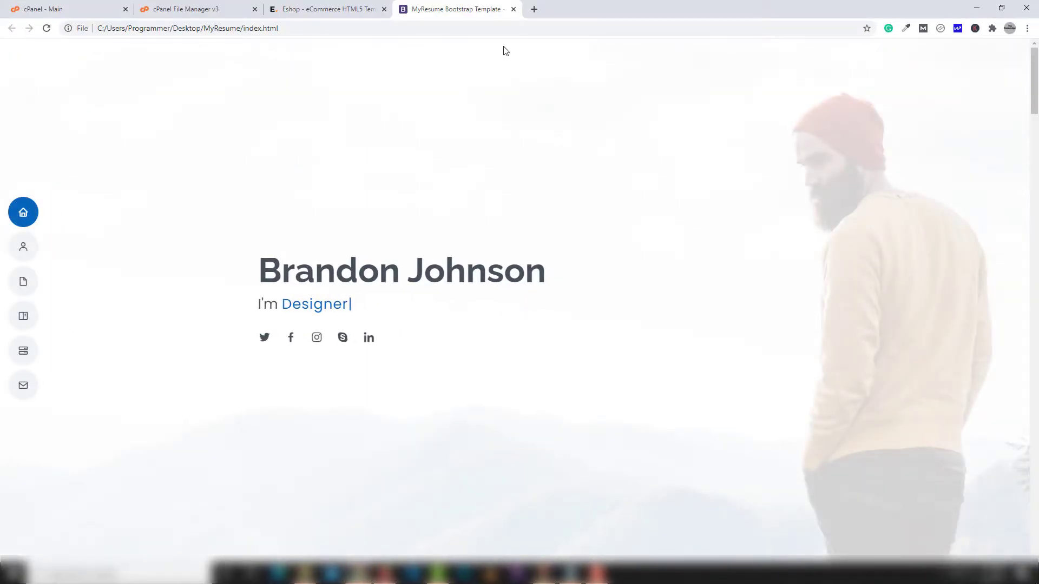
left_click(513, 9)
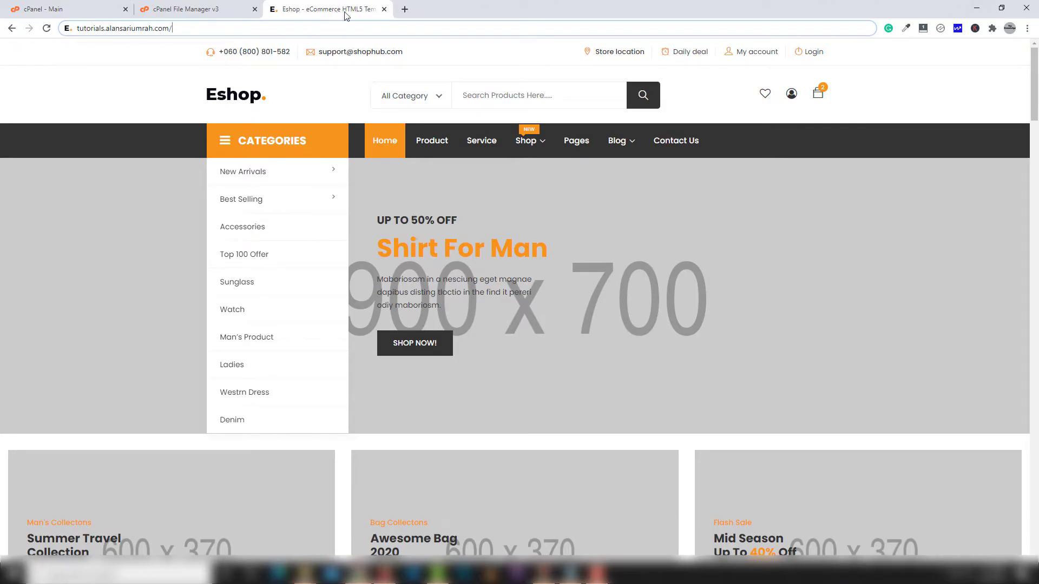
left_click(384, 9)
left_click(976, 8)
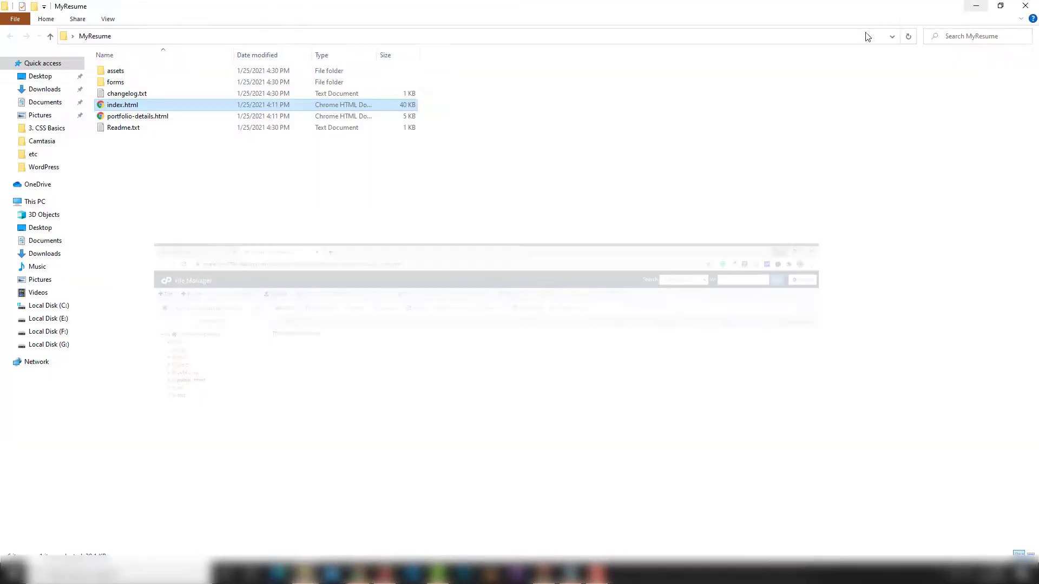
Compress all files and folders inside MyResume into a single ZIP archive.
left_click_drag(263, 224, 119, 72)
right_click(119, 71)
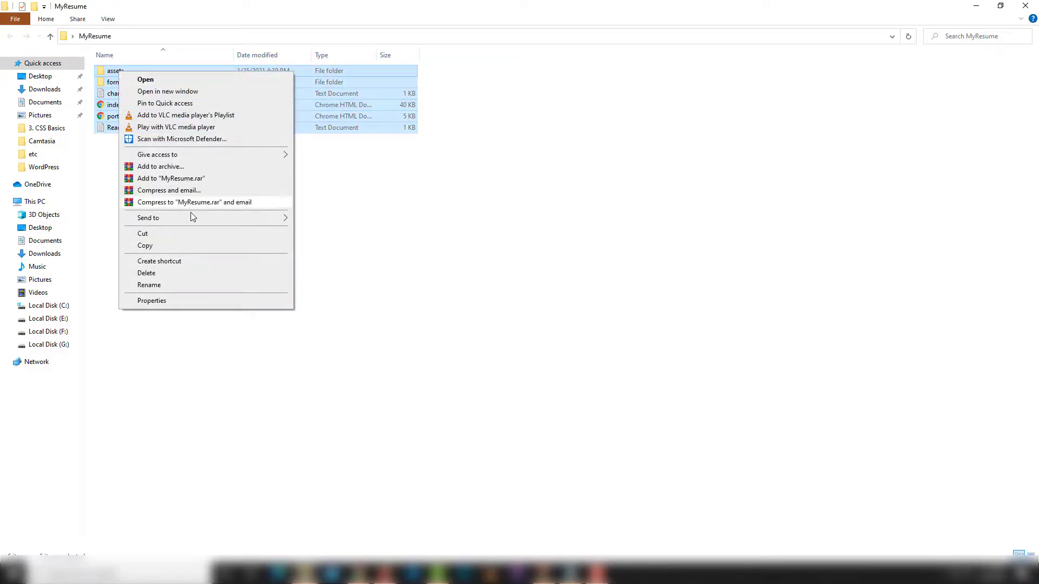
mouse_move(190, 217)
left_click(349, 231)
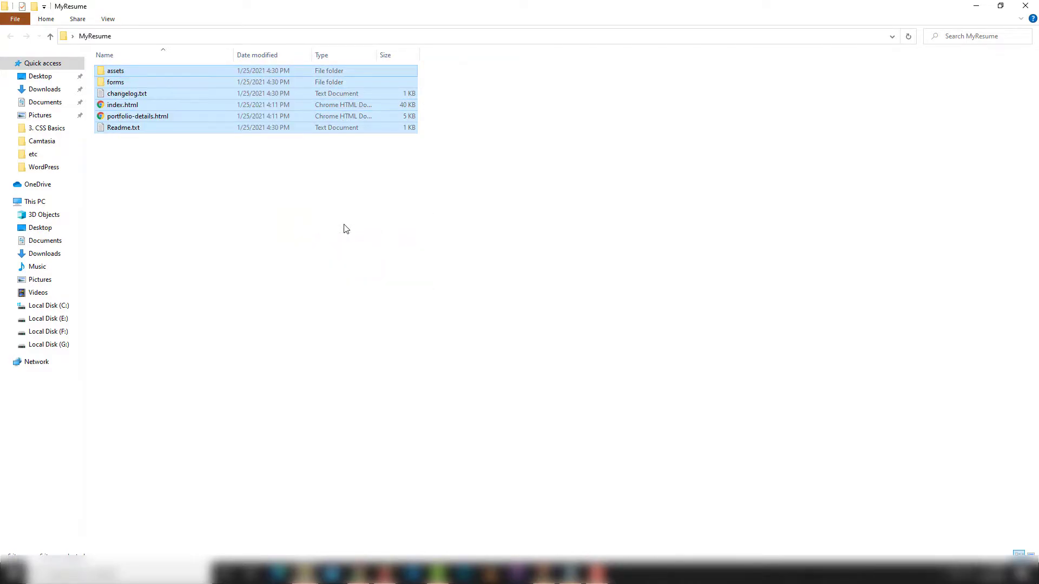
left_click(345, 228)
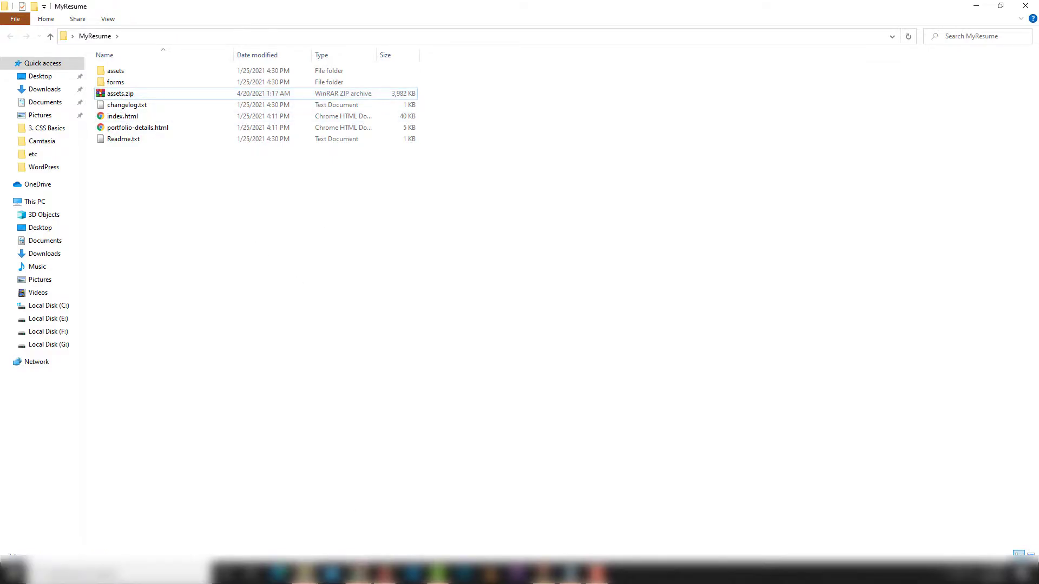
Return to the browser's File Manager and open the file upload page for the udemy folder.
left_click(358, 572)
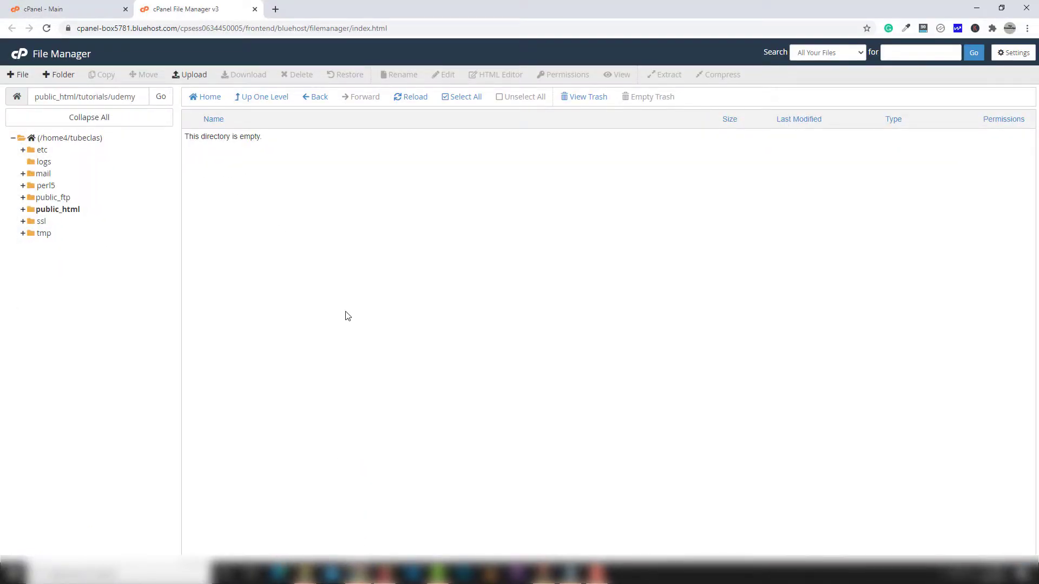
left_click(194, 75)
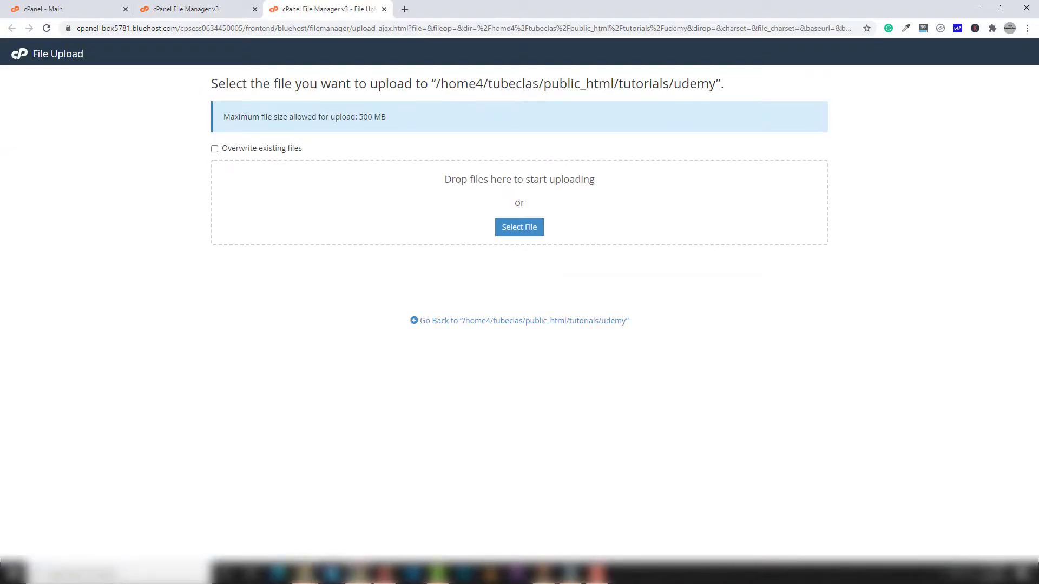
Try to upload assets.zip by dropping it from the MyResume folder onto the upload page.
mouse_move(304, 572)
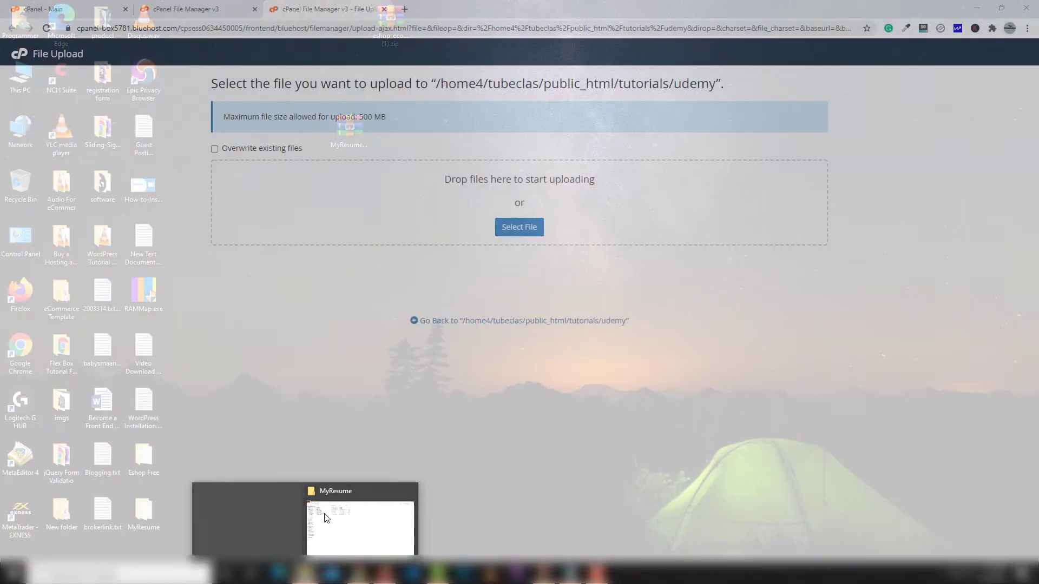
left_click(326, 518)
left_click_drag(120, 94, 403, 269)
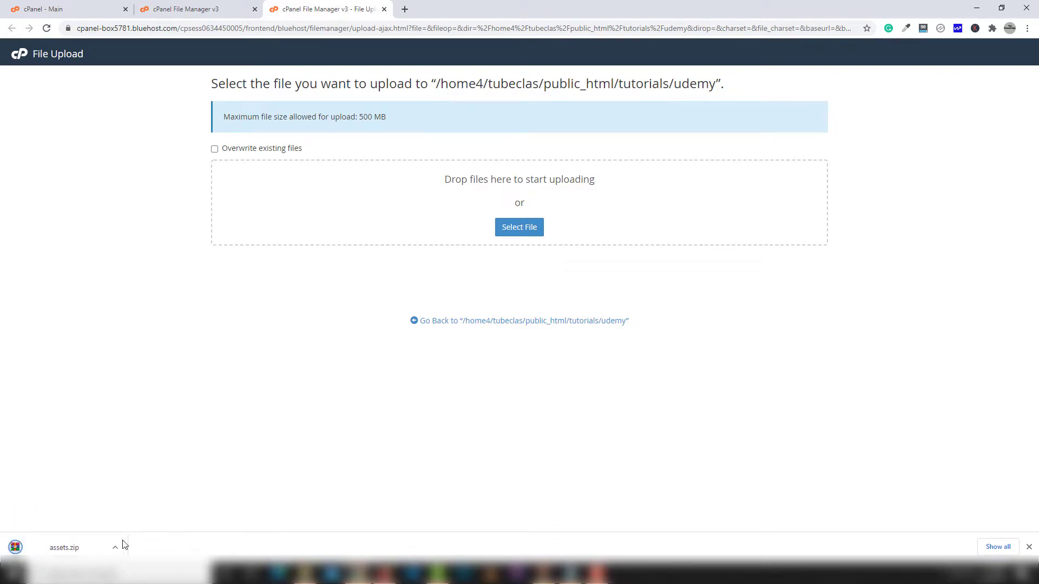
left_click(1029, 547)
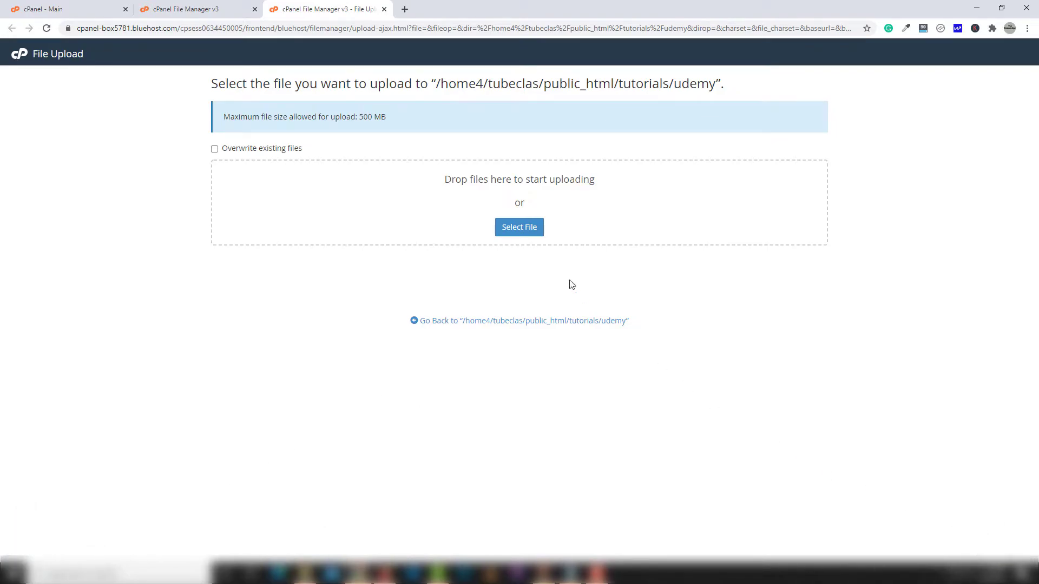
left_click(306, 572)
left_click_drag(131, 94, 481, 405)
left_click(116, 546)
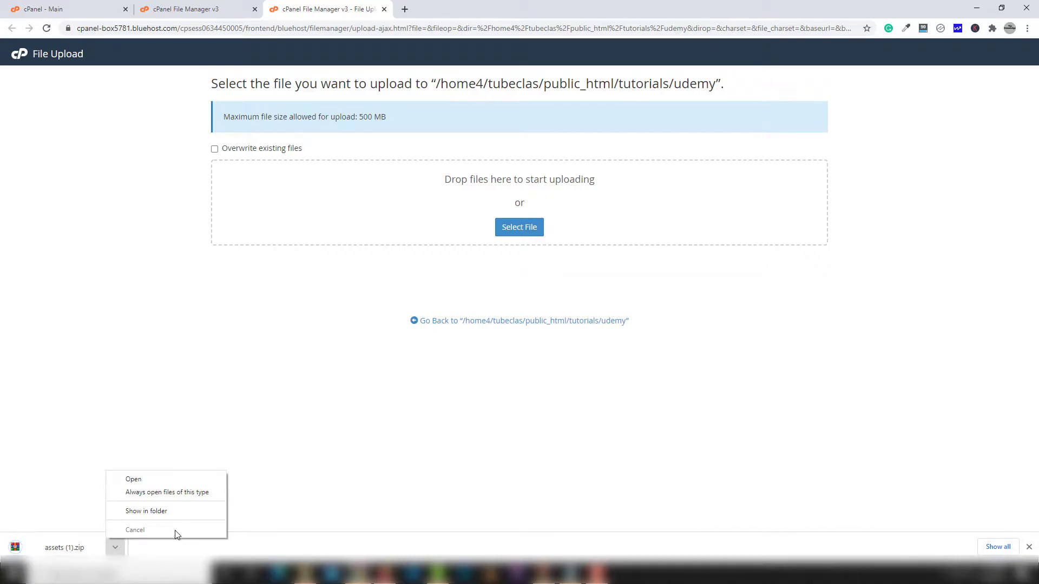
left_click(471, 304)
Upload assets (1).zip from the Downloads folder to the udemy folder and dismiss the browser's download bar.
left_click(518, 230)
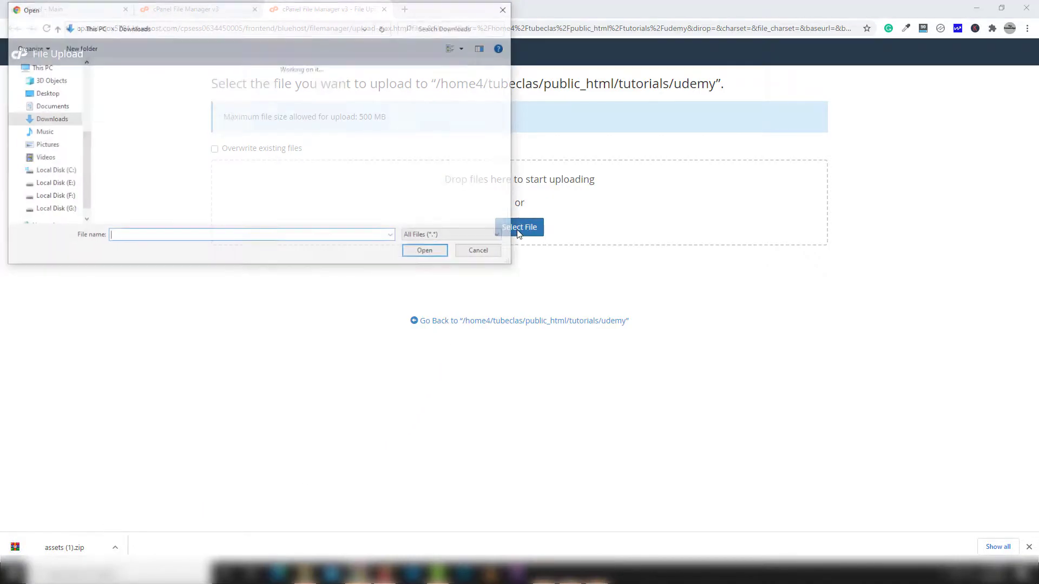
double_click(154, 81)
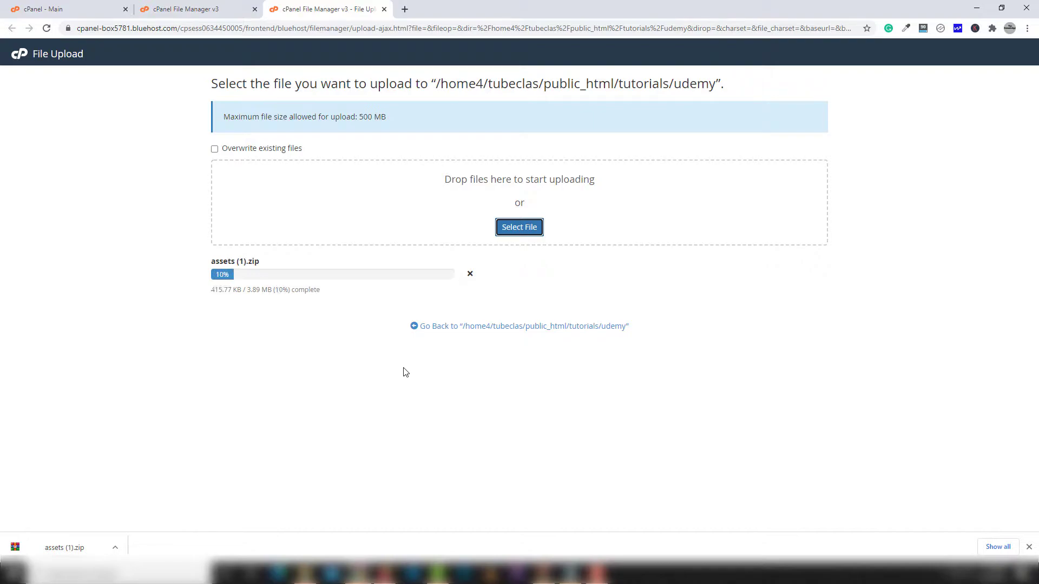
left_click(1029, 547)
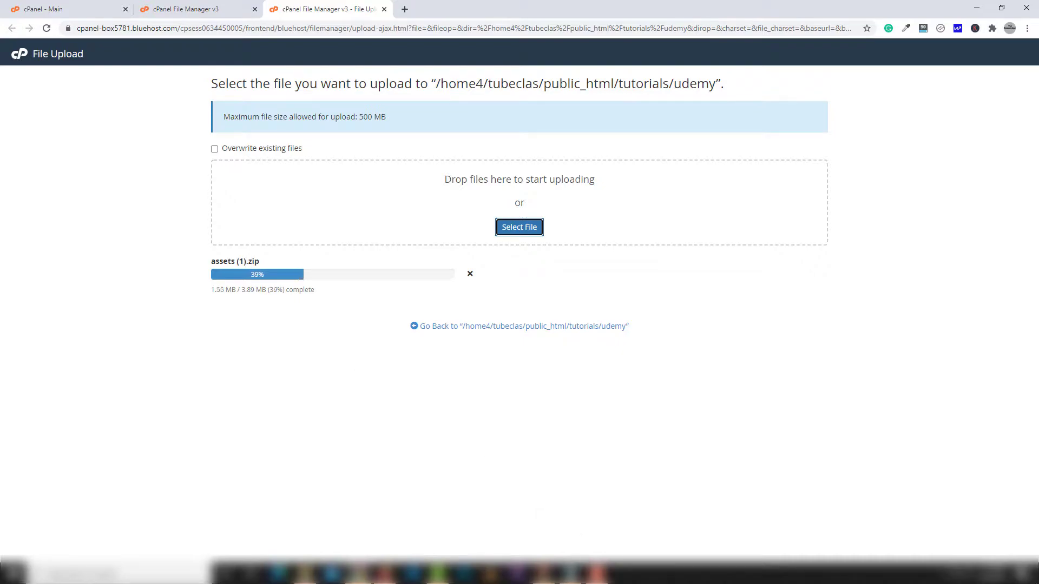
Switch to Notepad, append /udemy to the tutorials.alansariumrah.com line, highlight the domain part, and return to the browser.
left_click(571, 574)
left_click(587, 267)
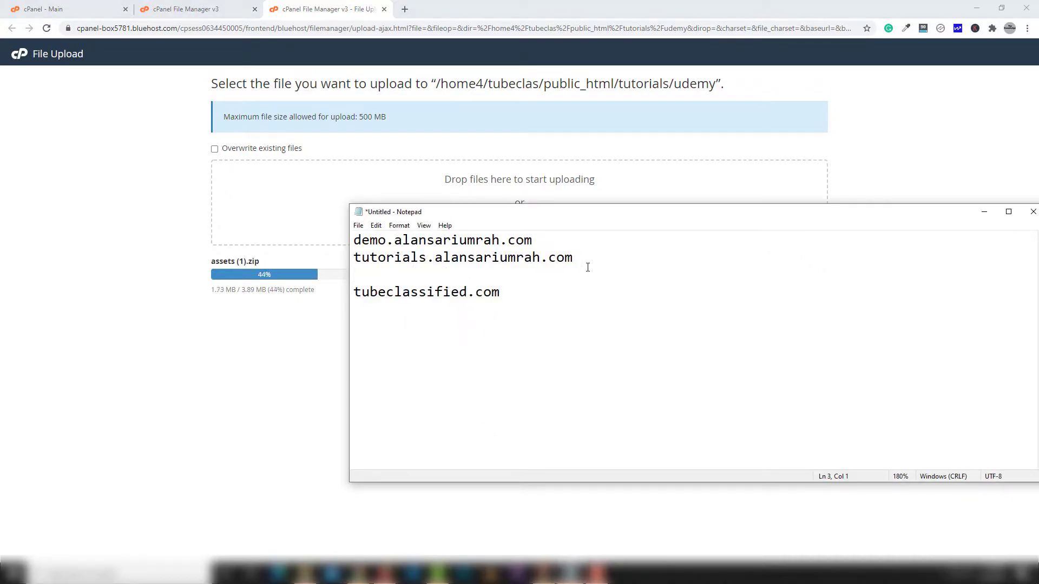
type("/udemy")
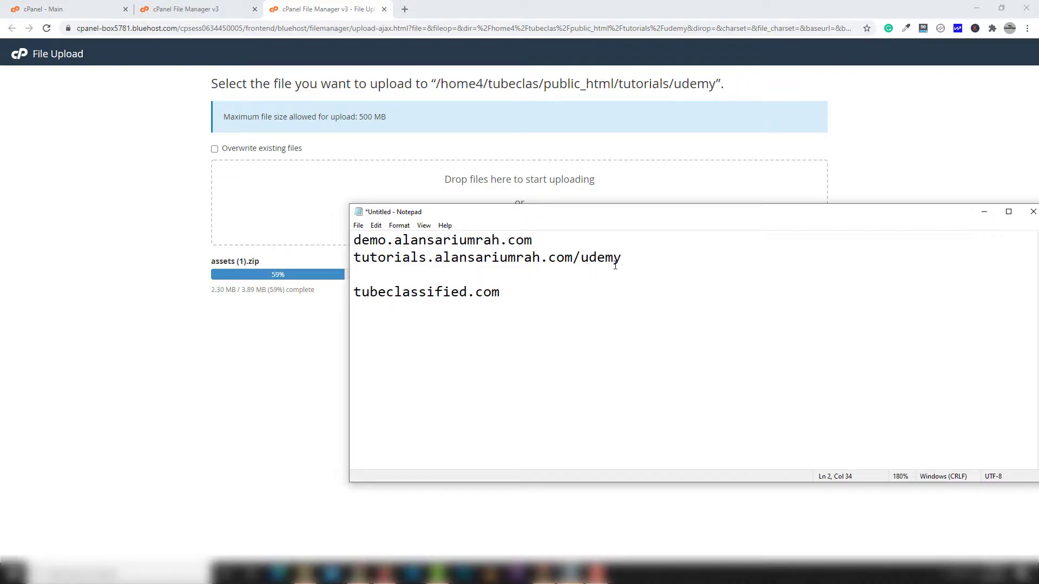
left_click_drag(621, 258, 352, 257)
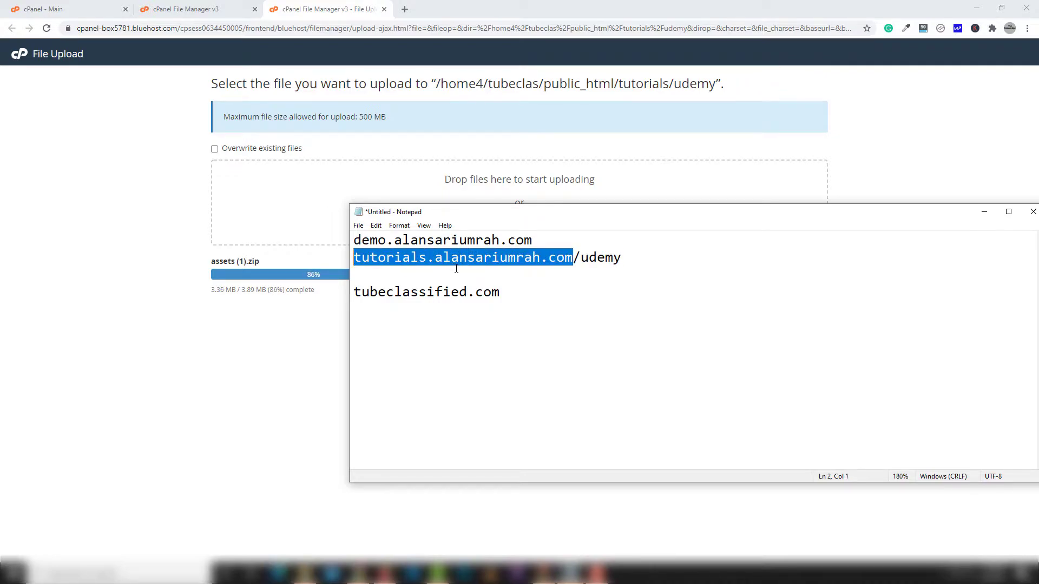
left_click(317, 333)
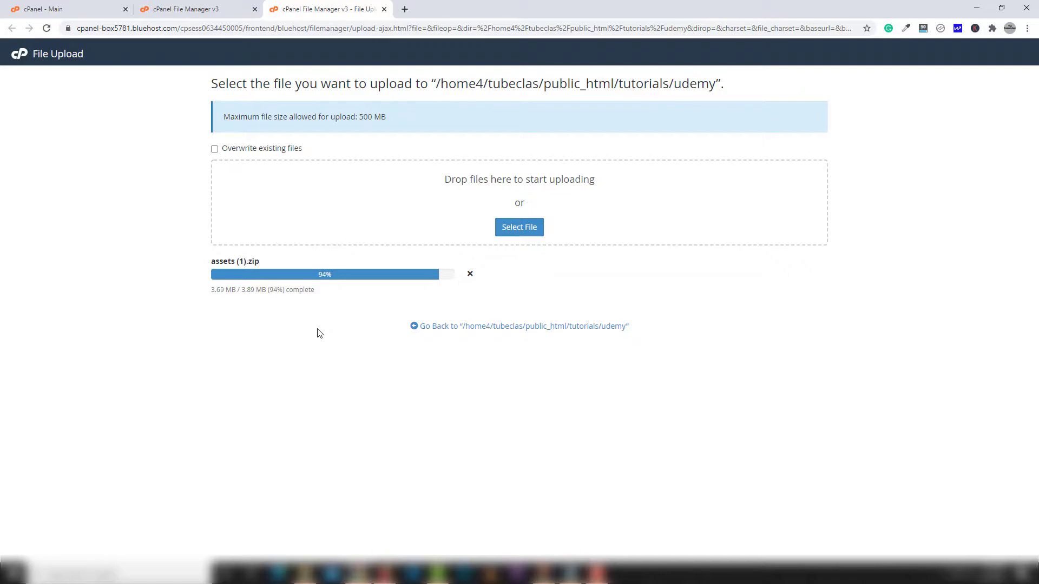
Go back to the udemy folder, extract assets (1).zip there, and reload the file list.
left_click(490, 327)
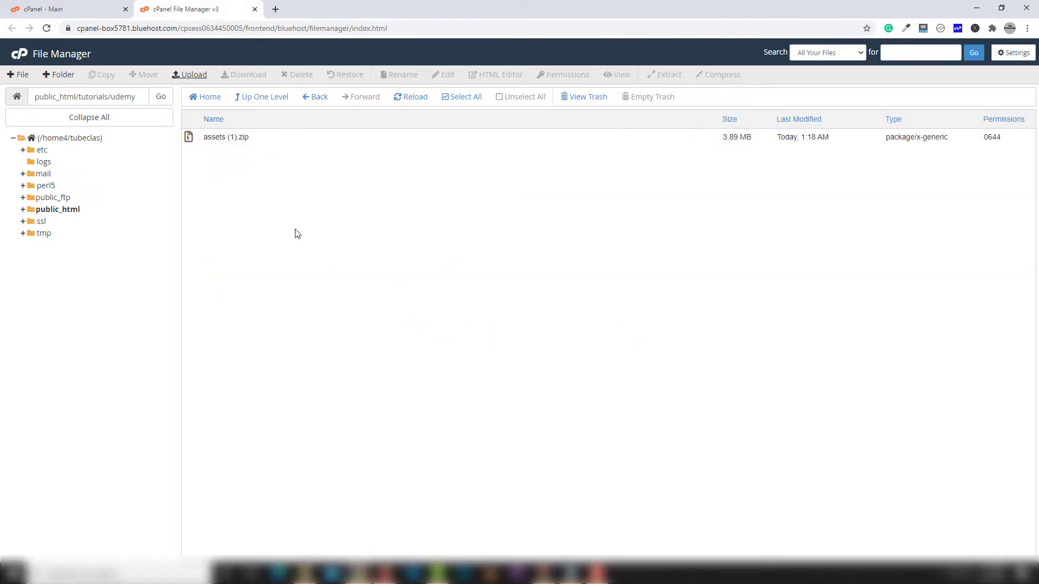
left_click(233, 139)
right_click(233, 138)
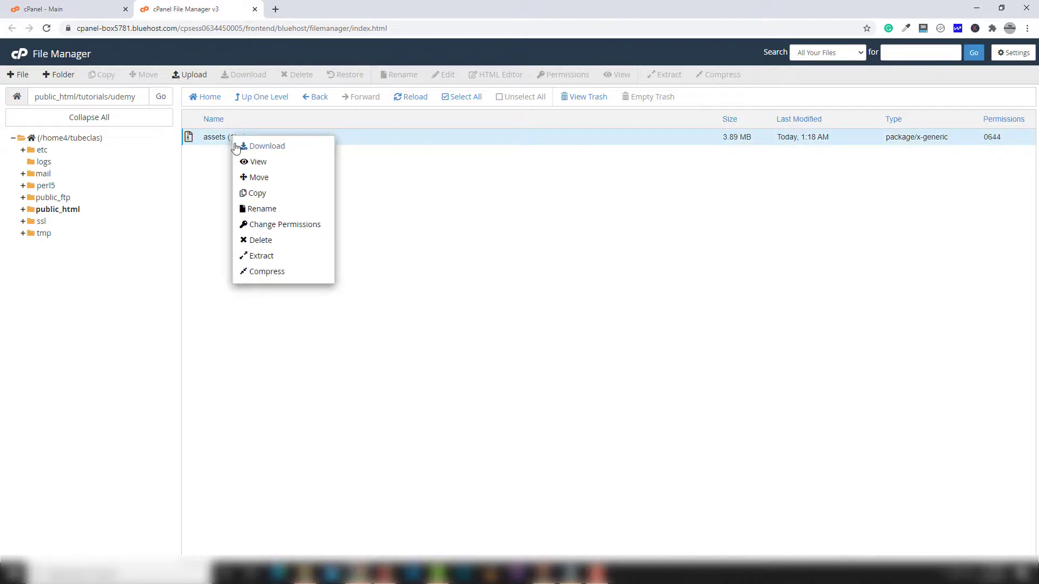
left_click(268, 256)
left_click(592, 357)
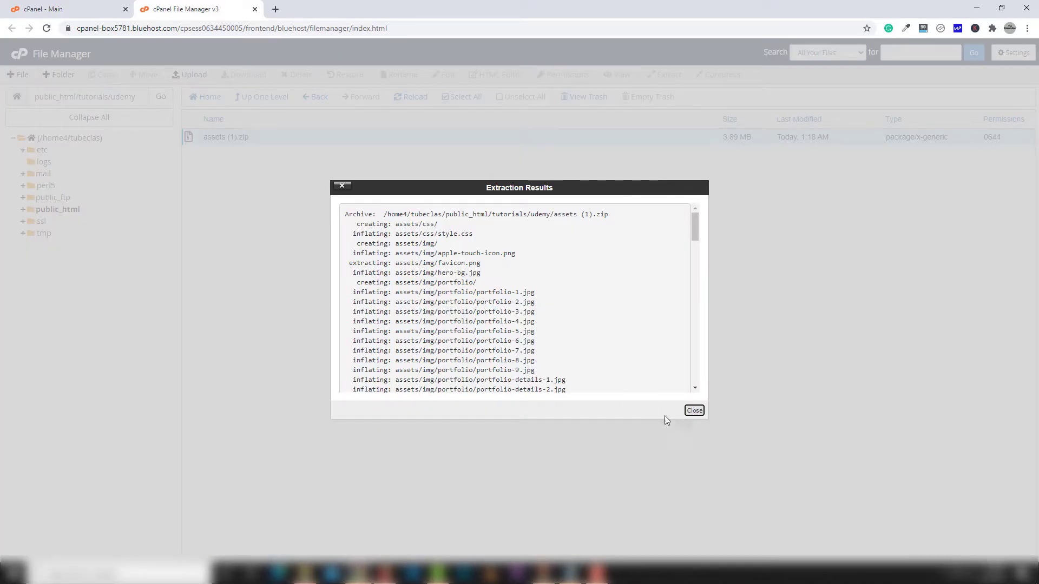
left_click(694, 411)
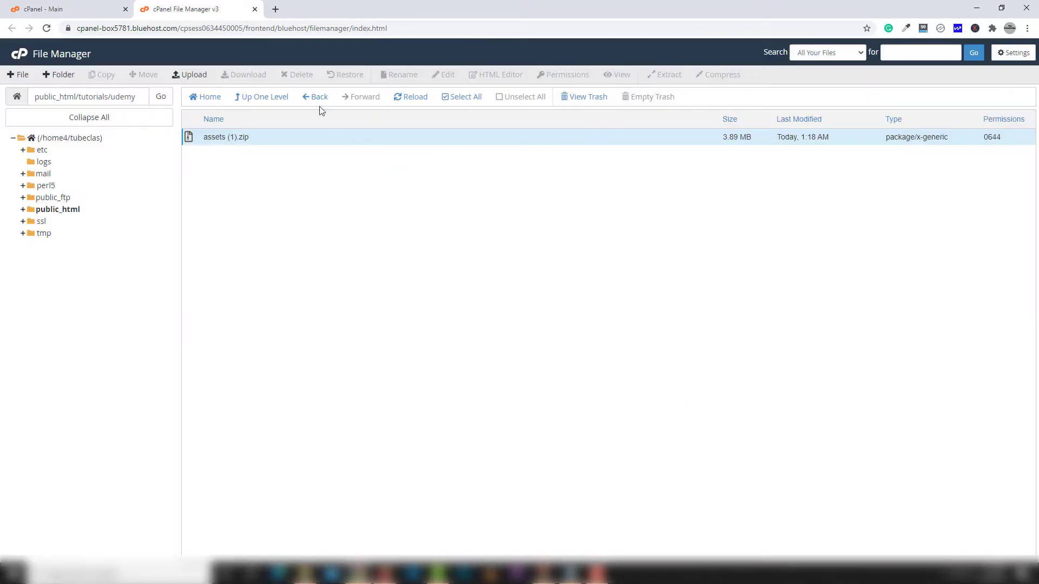
left_click(409, 99)
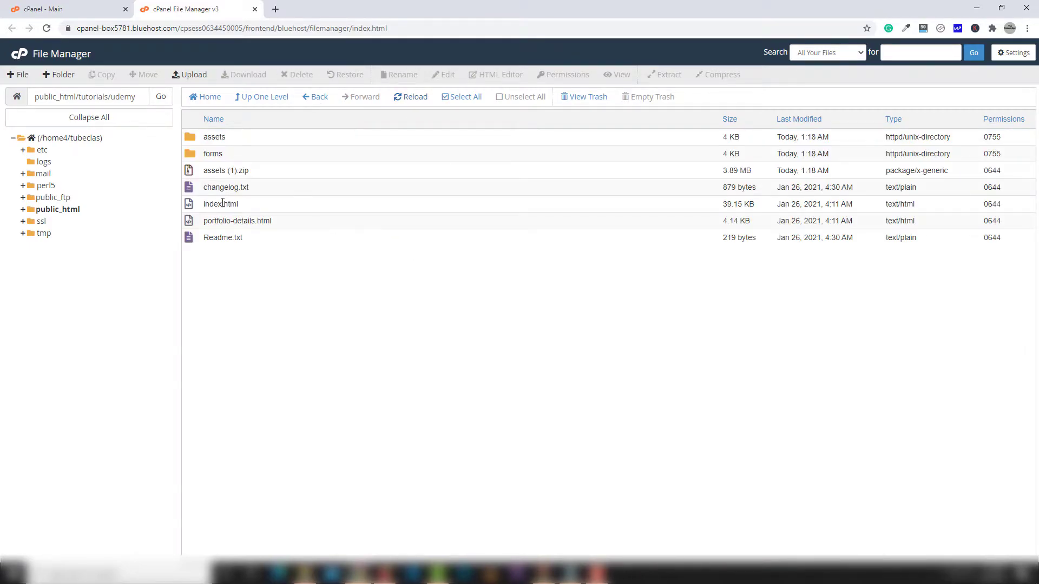
Copy tutorials.alansariumrah.com/udemy from Notepad, view the site in a new browser tab, and close that tab when done.
left_click(572, 573)
left_click_drag(622, 258, 334, 265)
key("ctrl+c")
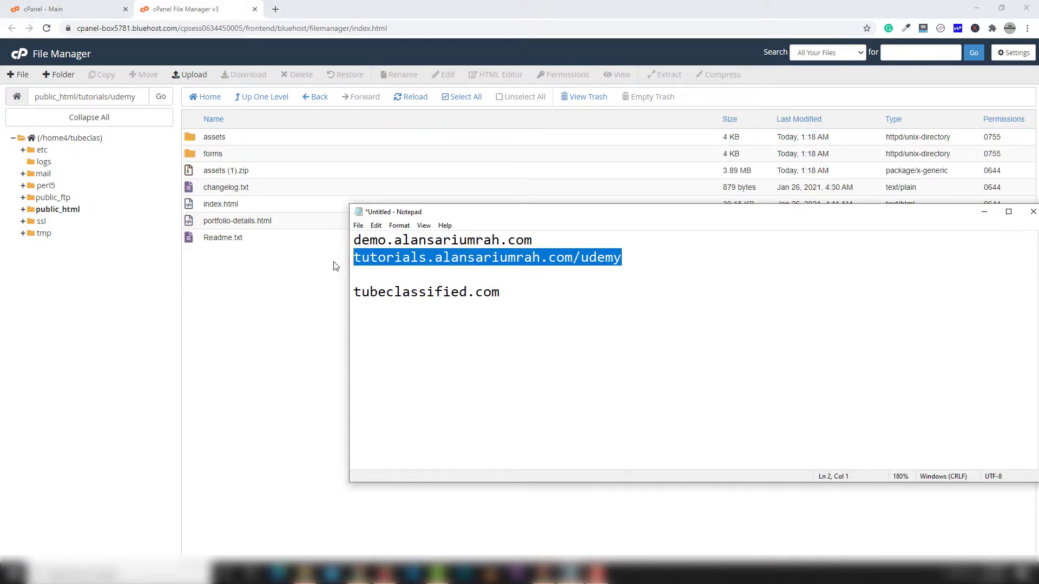
left_click(275, 9)
key("ctrl+v")
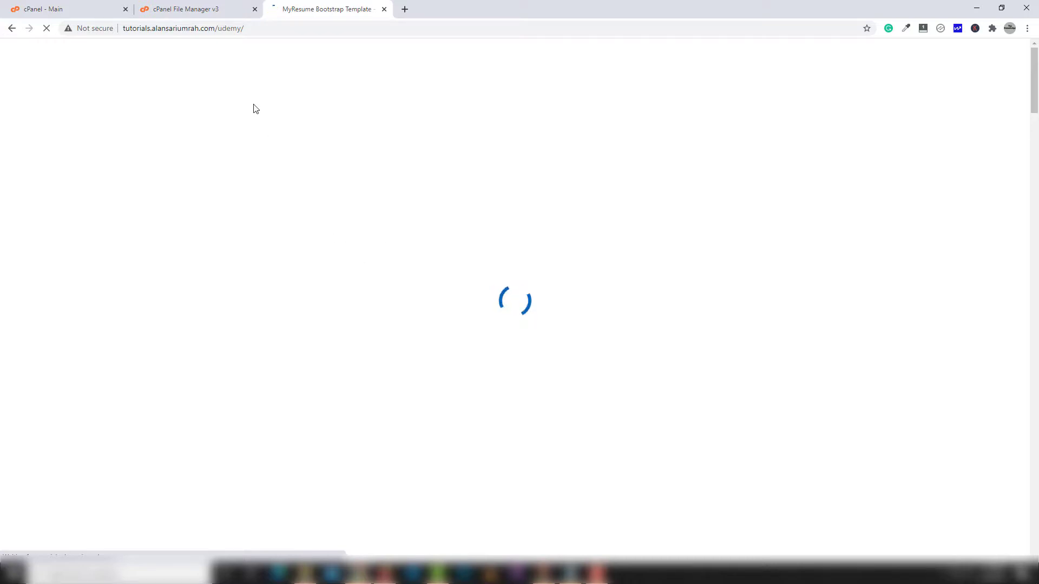
left_click_drag(218, 28, 254, 31)
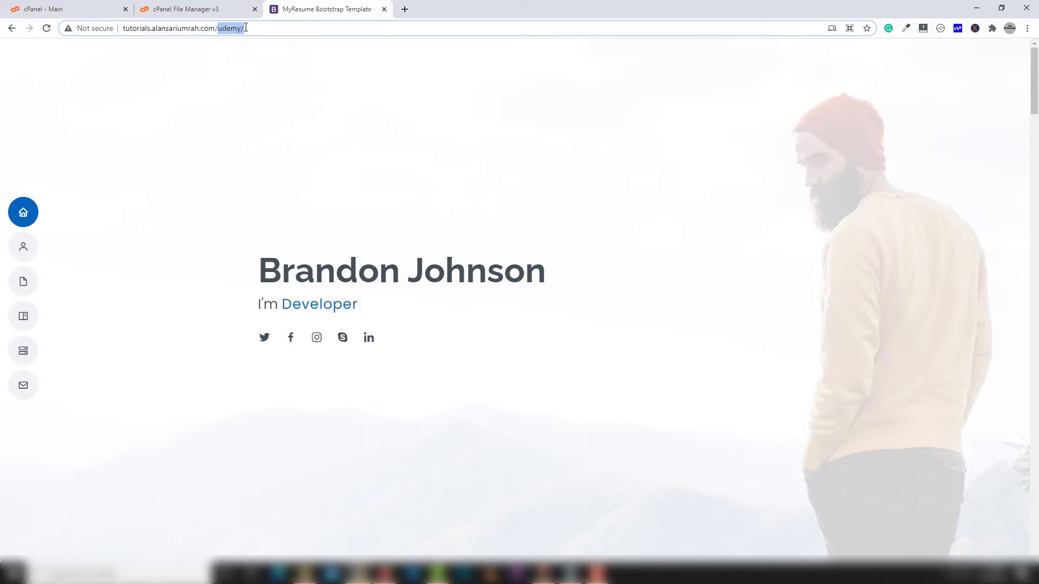
left_click(385, 9)
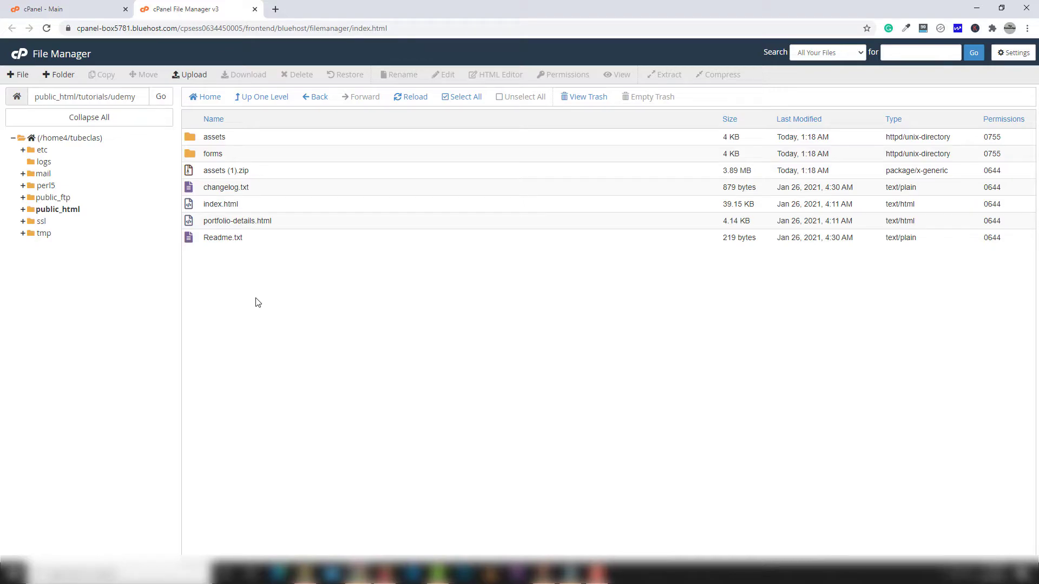
Open index.html from the udemy folder in the File Manager's code editor.
left_click(212, 204)
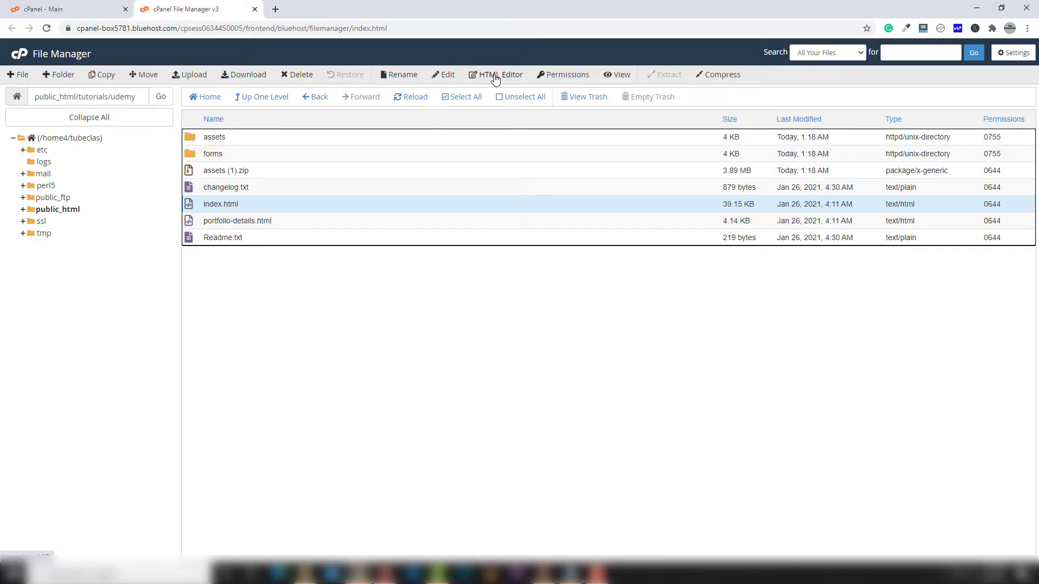
left_click(449, 78)
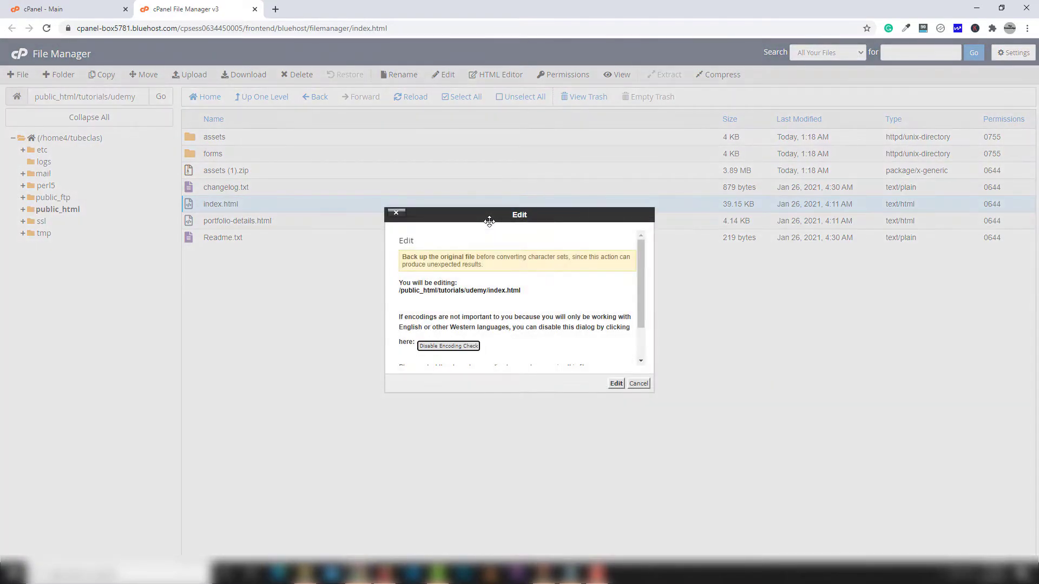
left_click(616, 383)
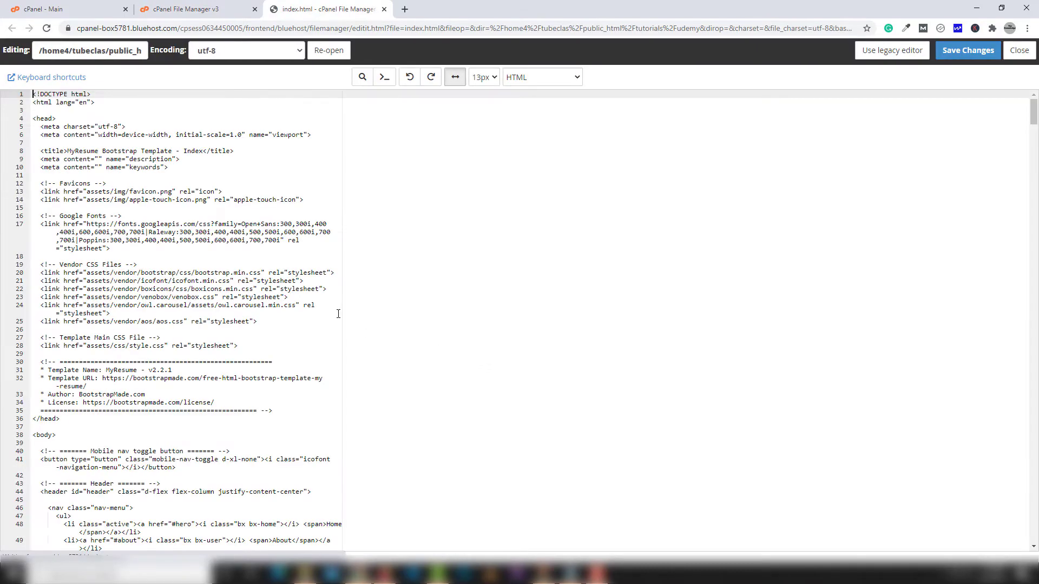
Examine the index.html code, including the header navigation, the Hero section and the About section's heading and text.
scroll(259, 326, "down", 5)
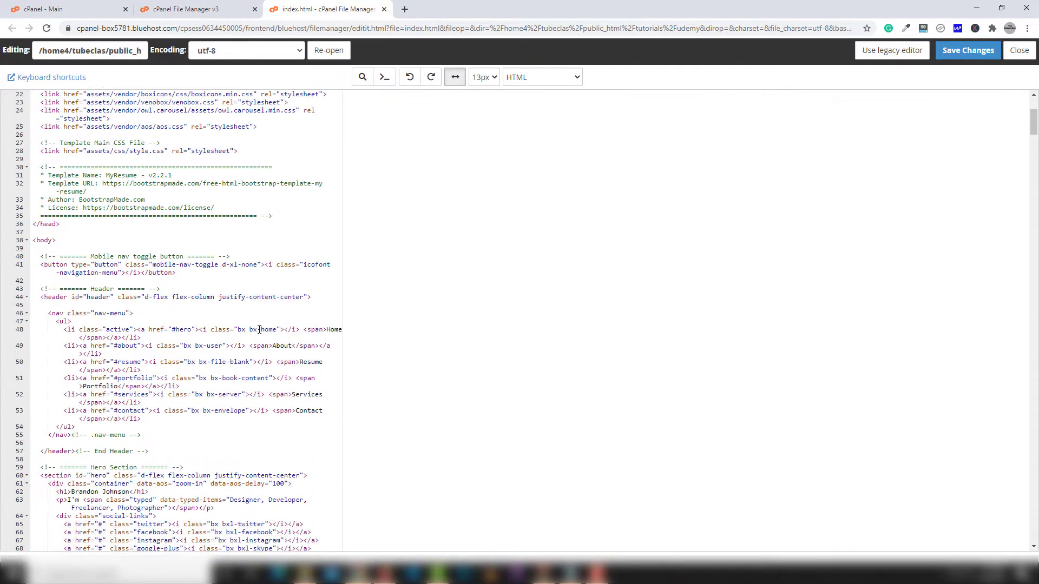
scroll(271, 373, "up", 5)
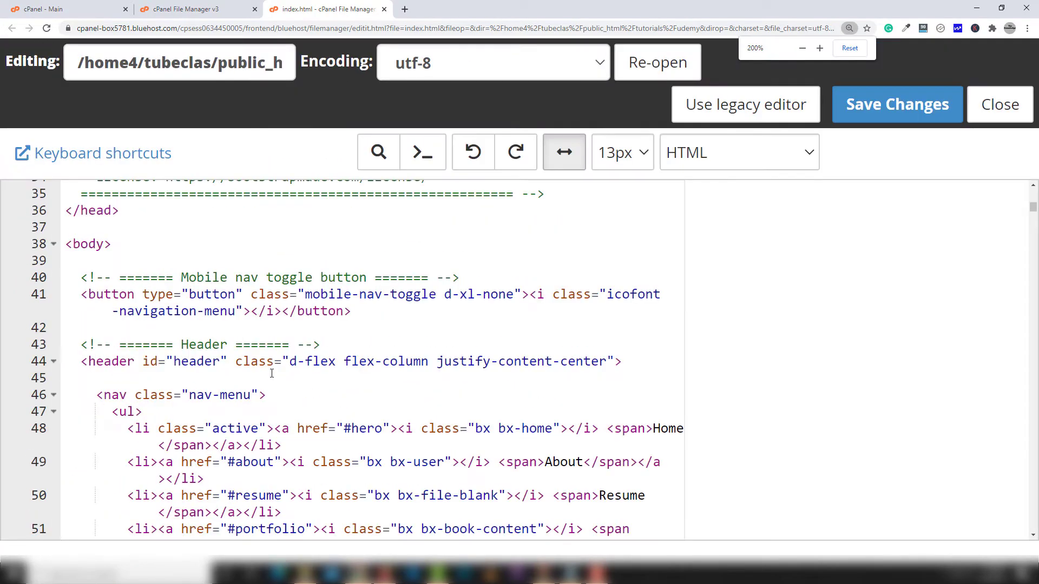
scroll(276, 373, "down", 4)
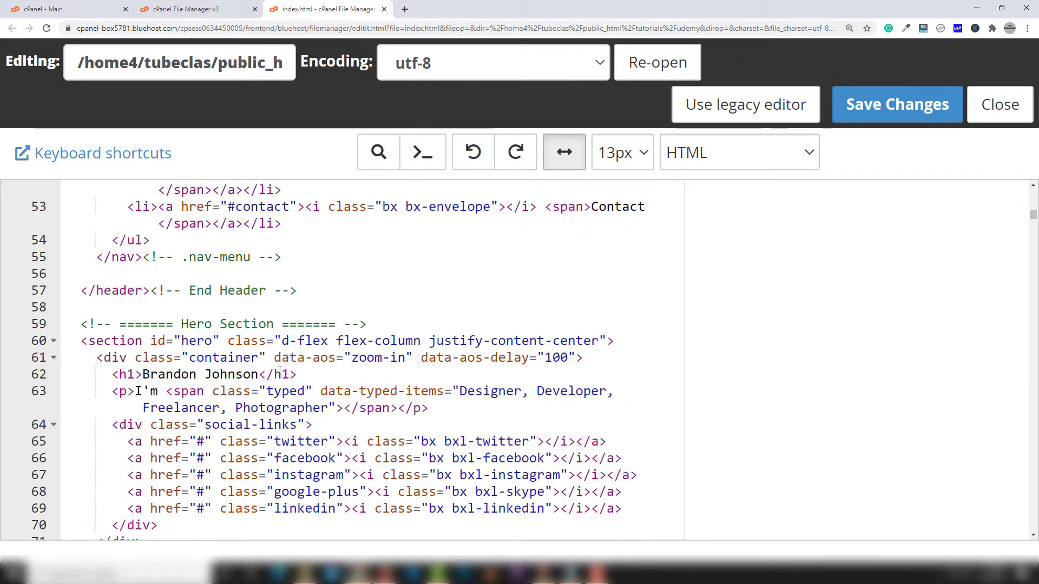
scroll(281, 371, "down", 5)
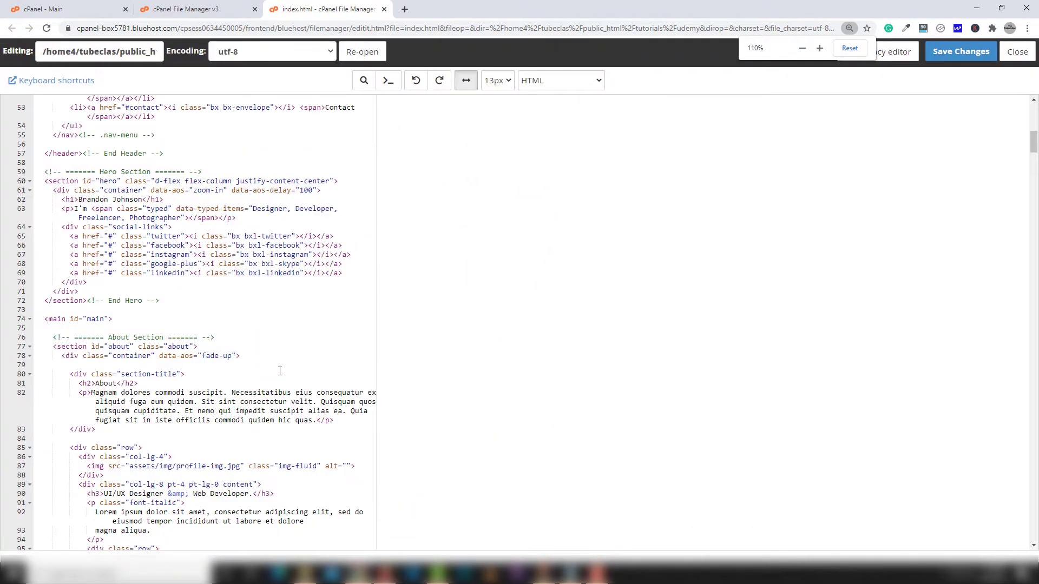
scroll(279, 371, "up", 3)
scroll(264, 362, "down", 3)
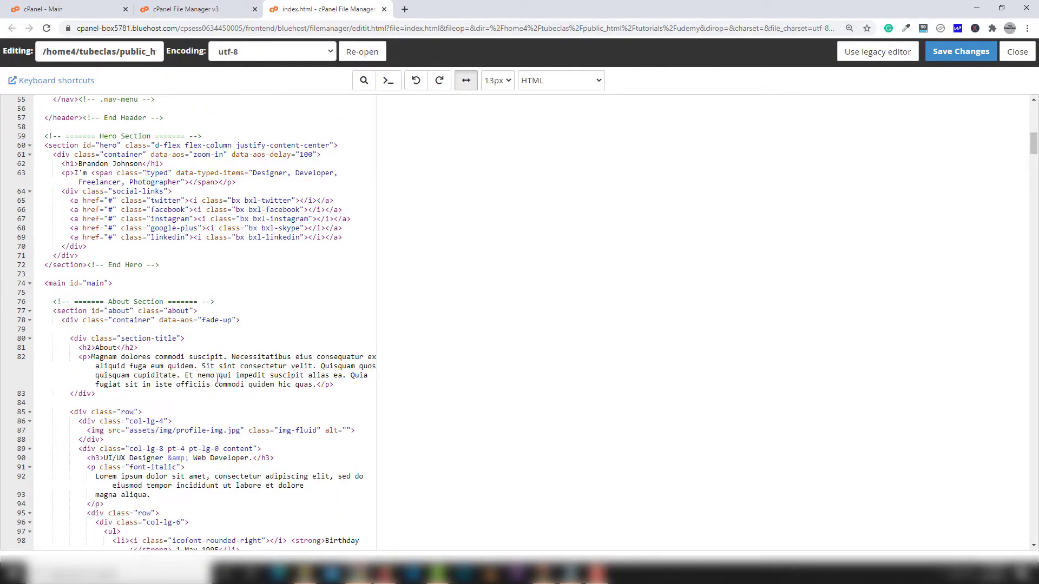
double_click(106, 348)
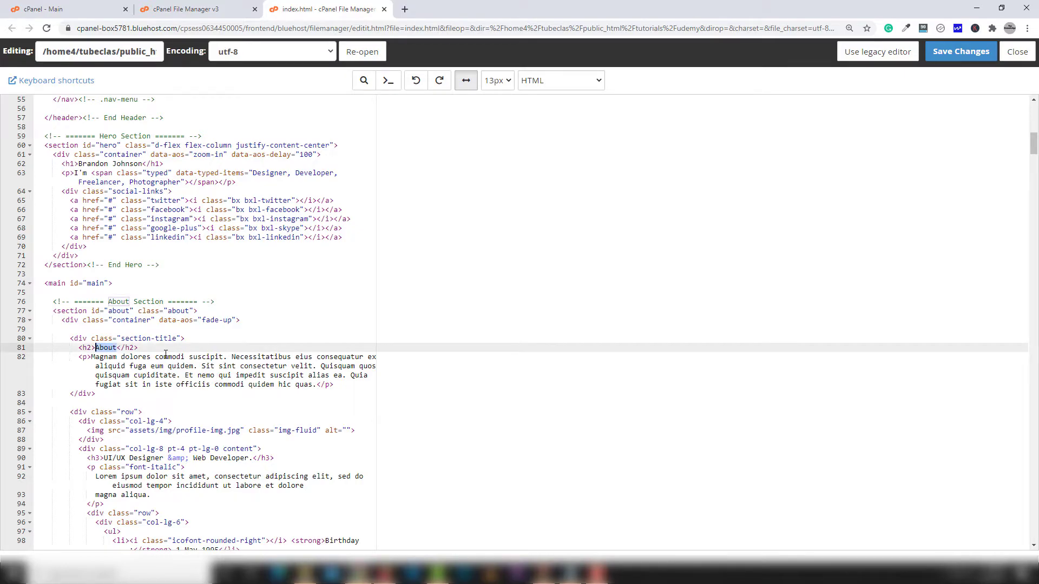
scroll(225, 395, "down", 3)
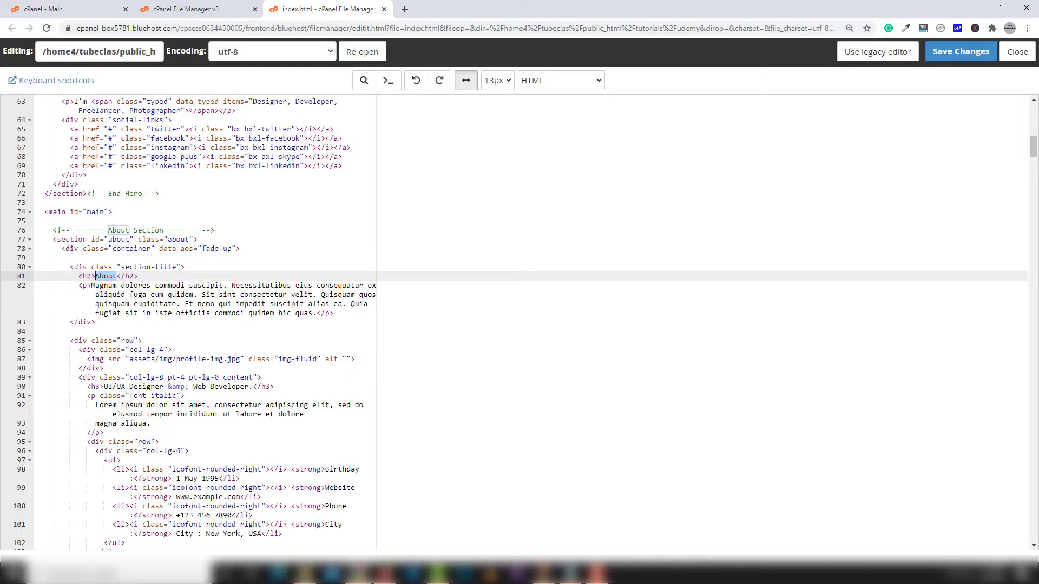
scroll(155, 307, "up", 3)
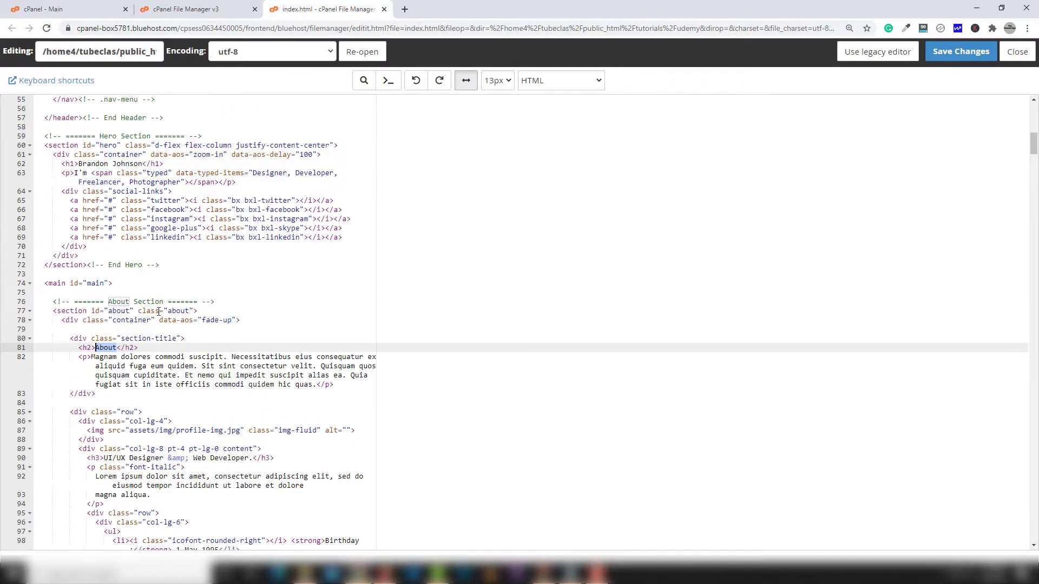
Open tutorials.alansariumrah.com/udemy in a new browser tab alongside the code editor.
left_click(578, 572)
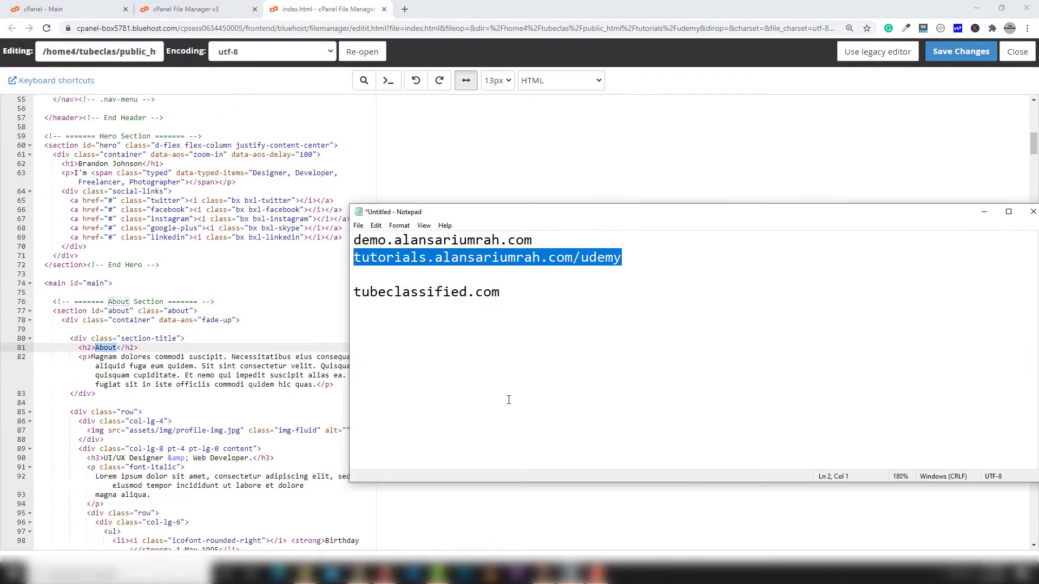
left_click(404, 9)
key("ctrl+v")
key("Return")
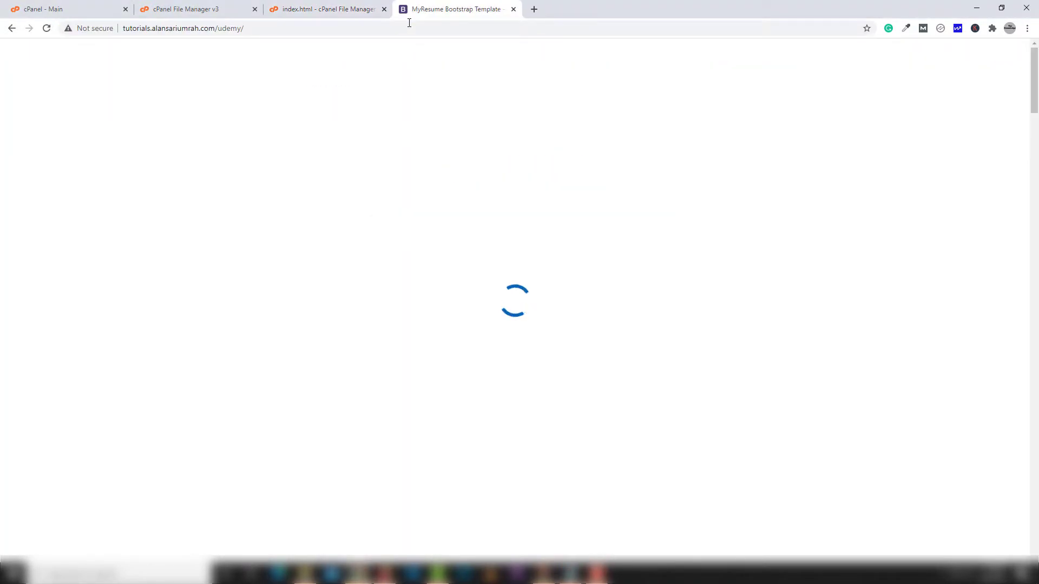
Copy the full name from the site's hero heading and search for it in the index.html code.
left_click_drag(551, 272, 264, 275)
right_click(265, 274)
left_click(286, 283)
left_click(325, 9)
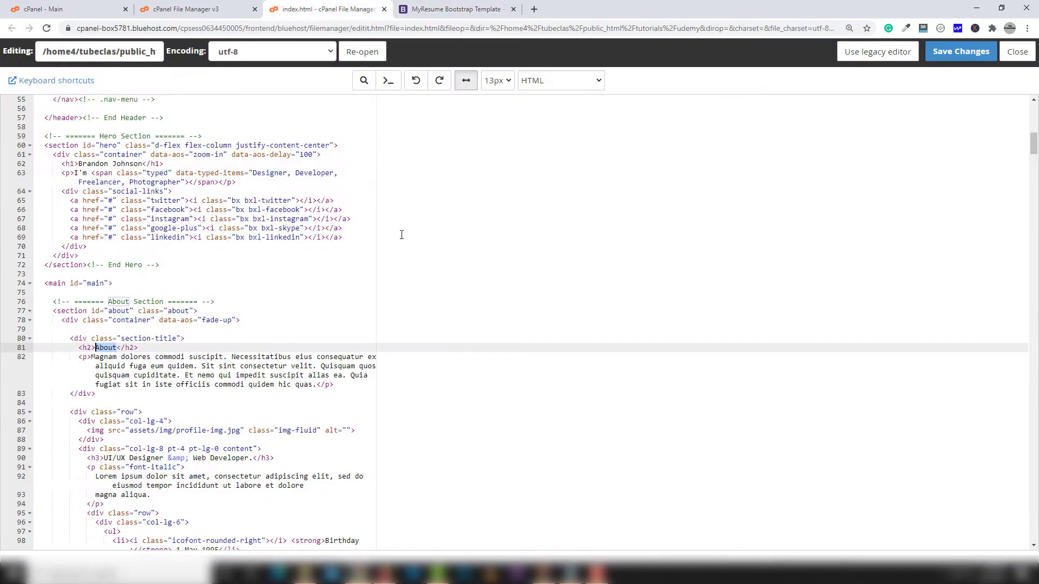
key("ctrl+f")
key("ctrl+v")
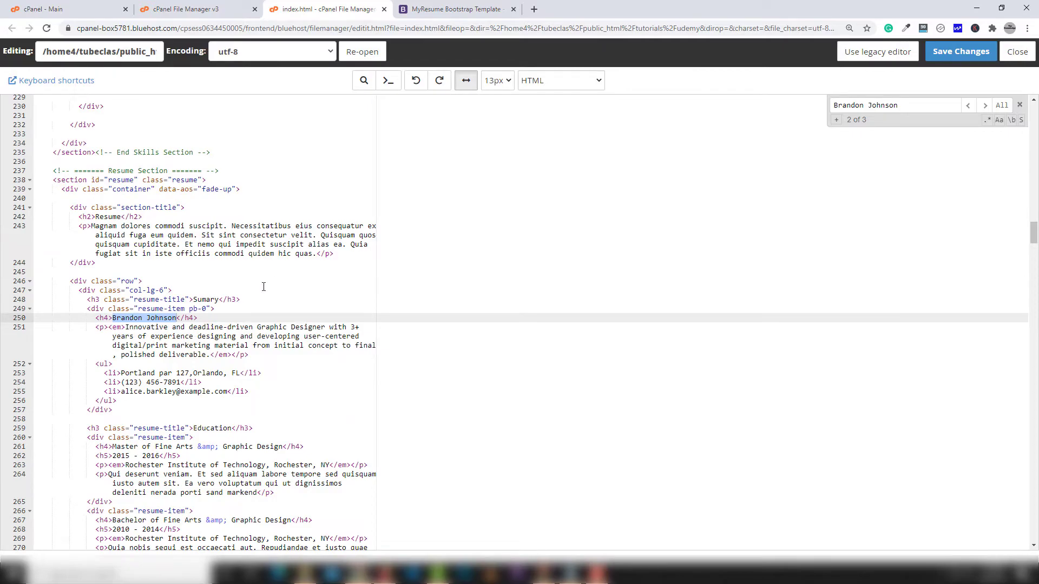
Delete the first name from the h4 heading under Sumary in the Resume section and save index.html.
left_click(161, 309)
left_click_drag(146, 320, 115, 318)
key("BackSpace")
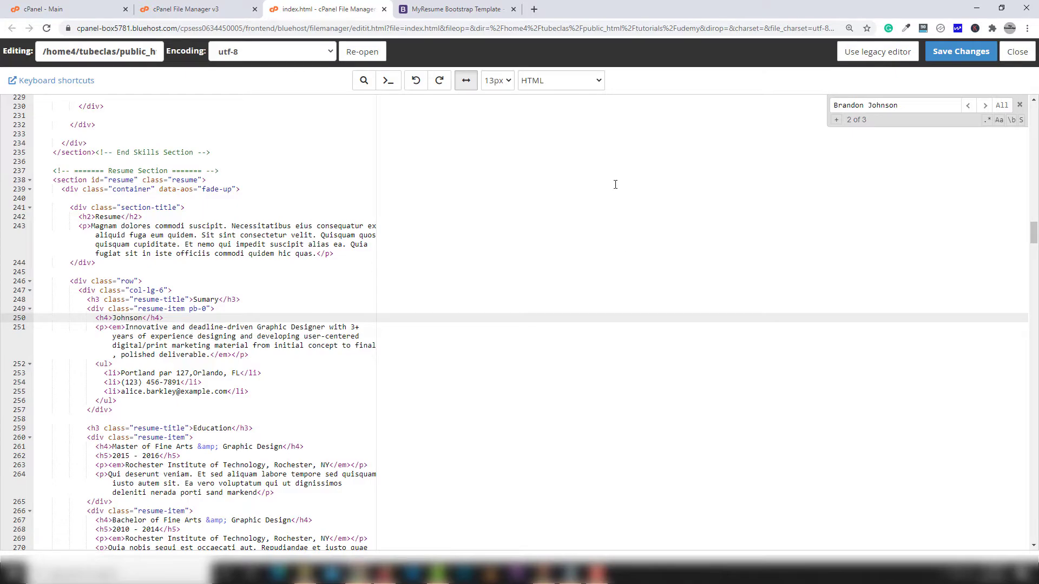
left_click(952, 52)
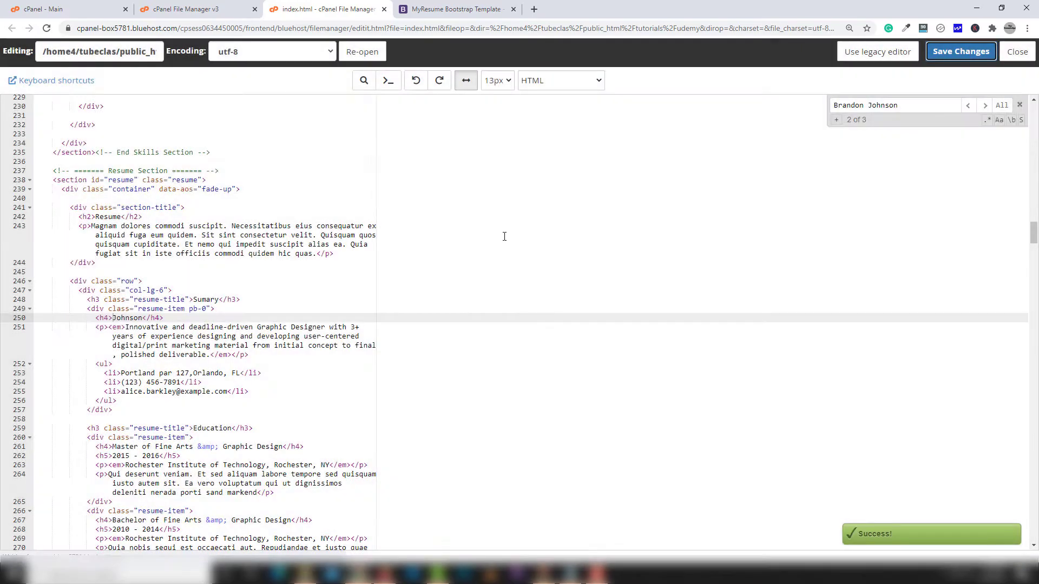
Return to the live udemy page and reload it to check the edit.
left_click(447, 8)
left_click(442, 25)
key("Return")
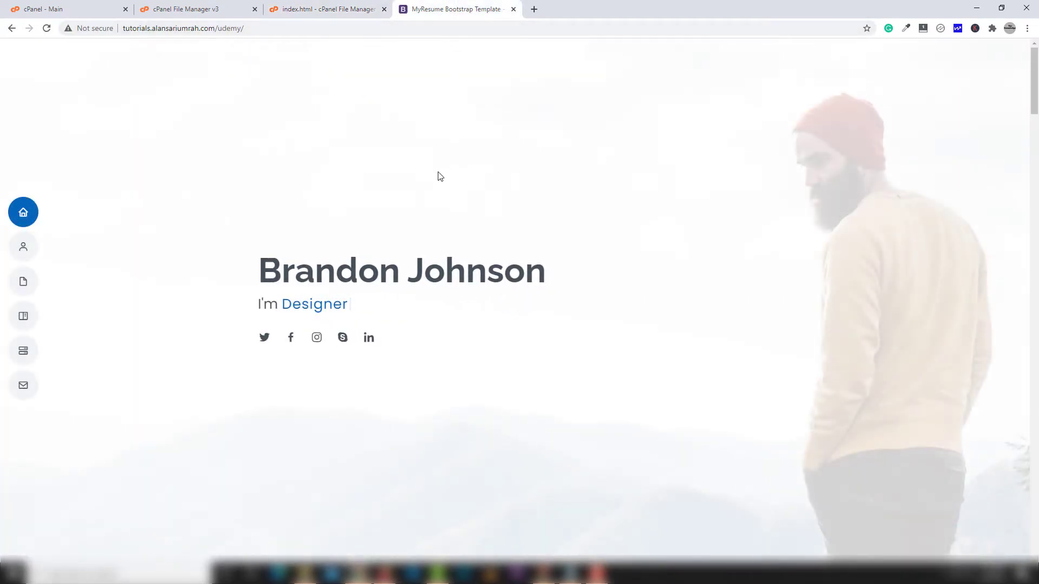
left_click(334, 28)
key("Return")
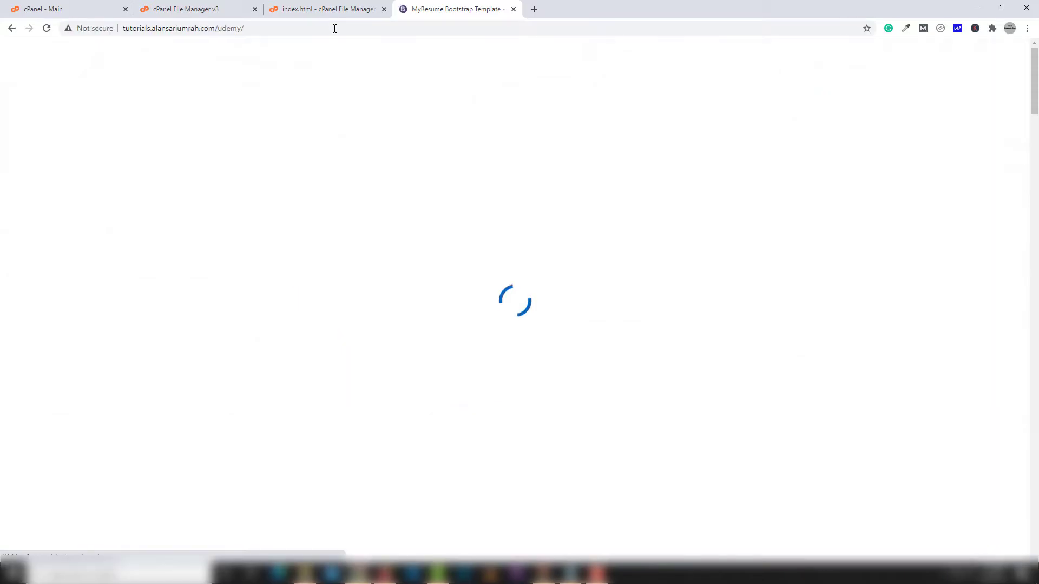
Return to the index.html code, find the full name in the Footer section and delete the first name from its h3 heading.
left_click(327, 9)
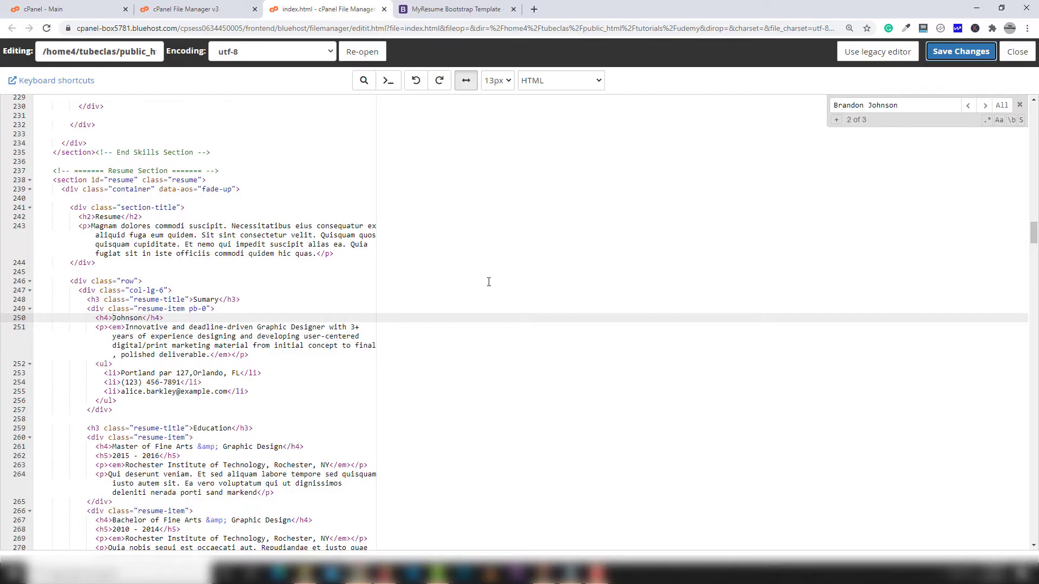
left_click(915, 104)
key("Return")
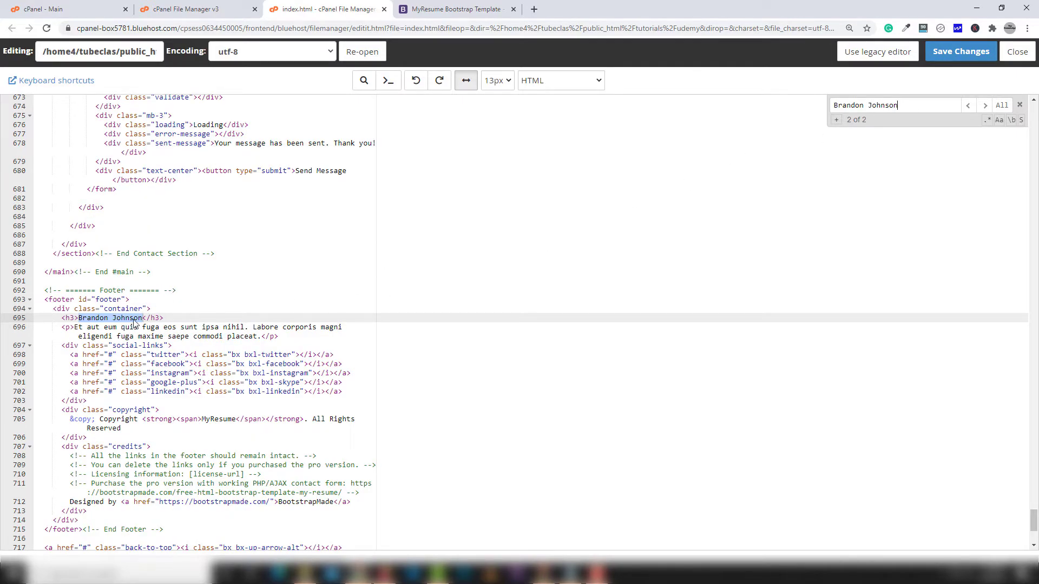
left_click(80, 319)
left_click_drag(111, 316, 83, 318)
key("BackSpace")
key("BackSpace")
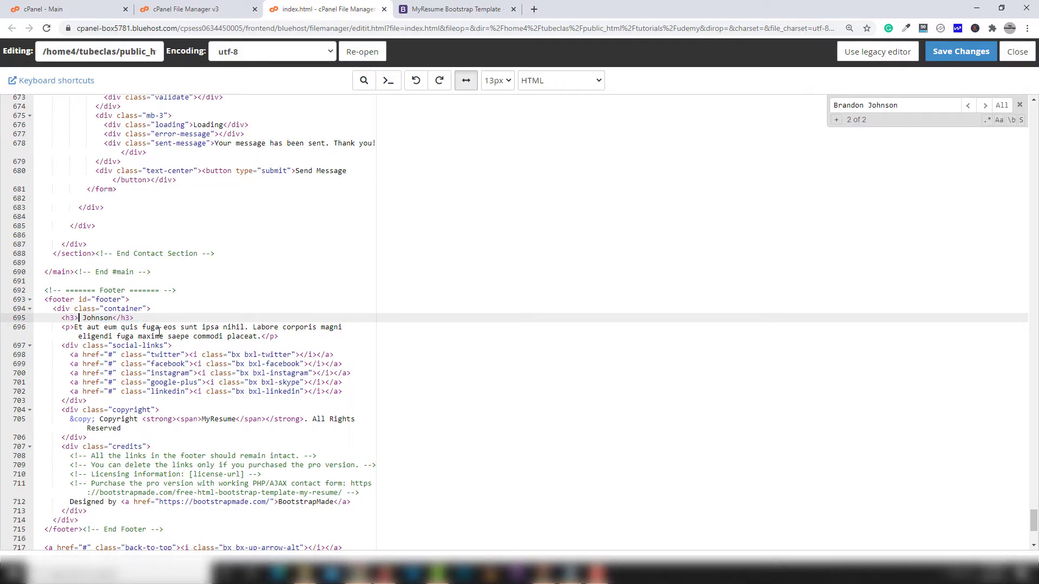
key("Delete")
Find the remaining full name in the Hero section, delete the first name from the h1 heading and save index.html.
left_click(984, 105)
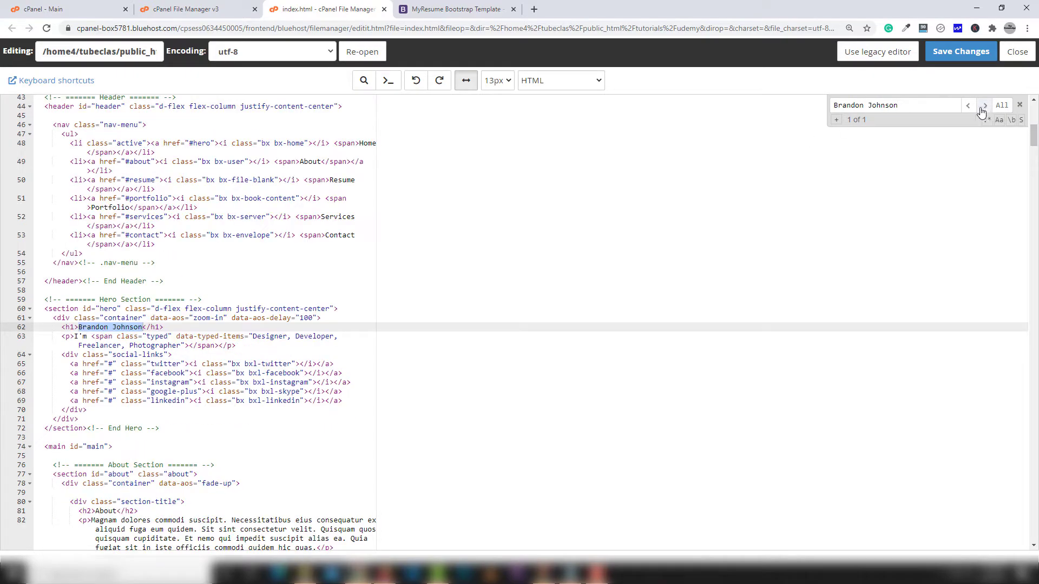
left_click(122, 328)
left_click_drag(113, 327, 83, 326)
key("BackSpace")
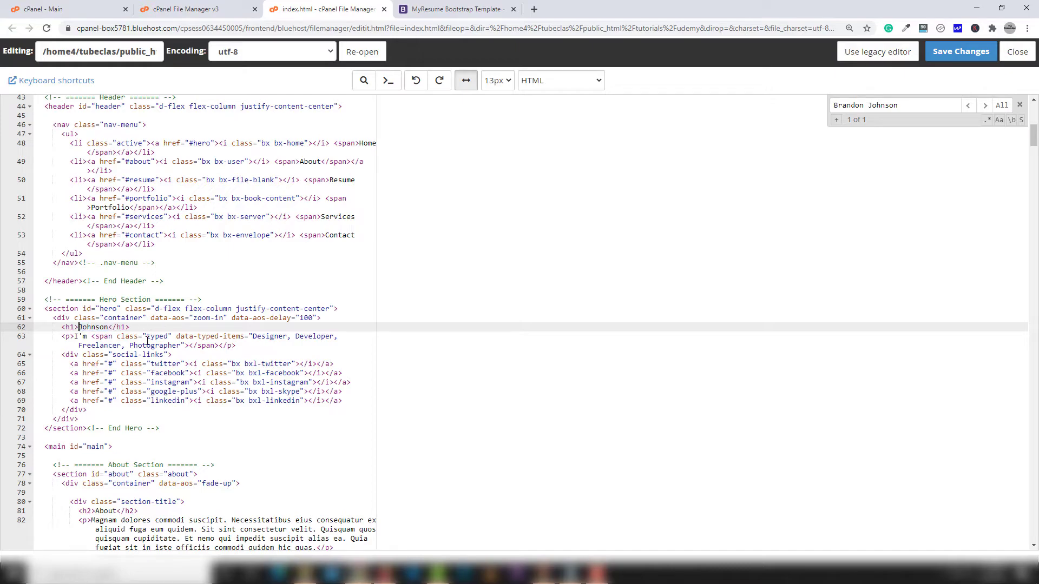
left_click(953, 52)
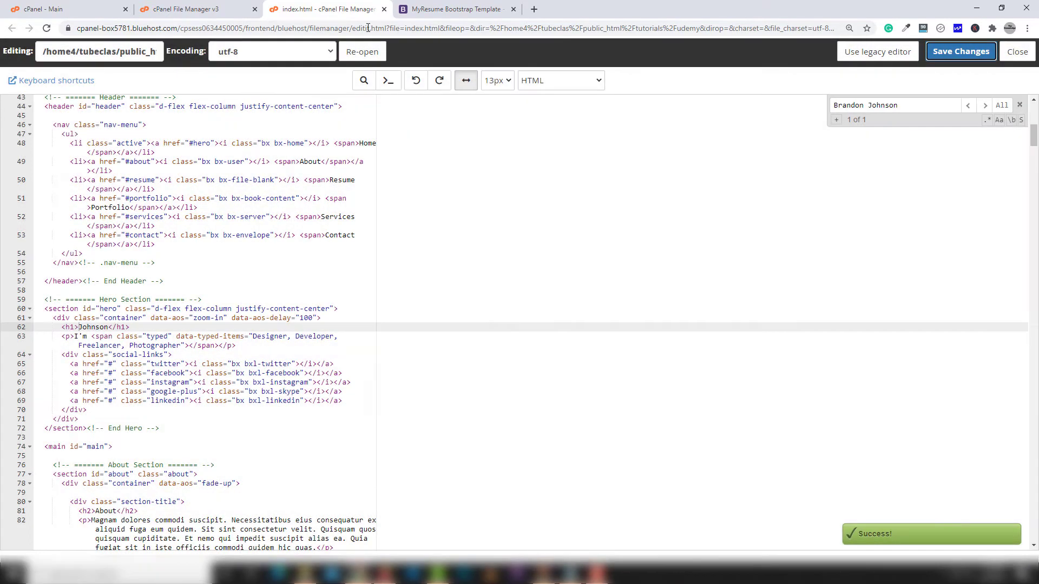
Reload the live udemy page and highlight the hero heading to check the name edit.
left_click(459, 9)
left_click(482, 26)
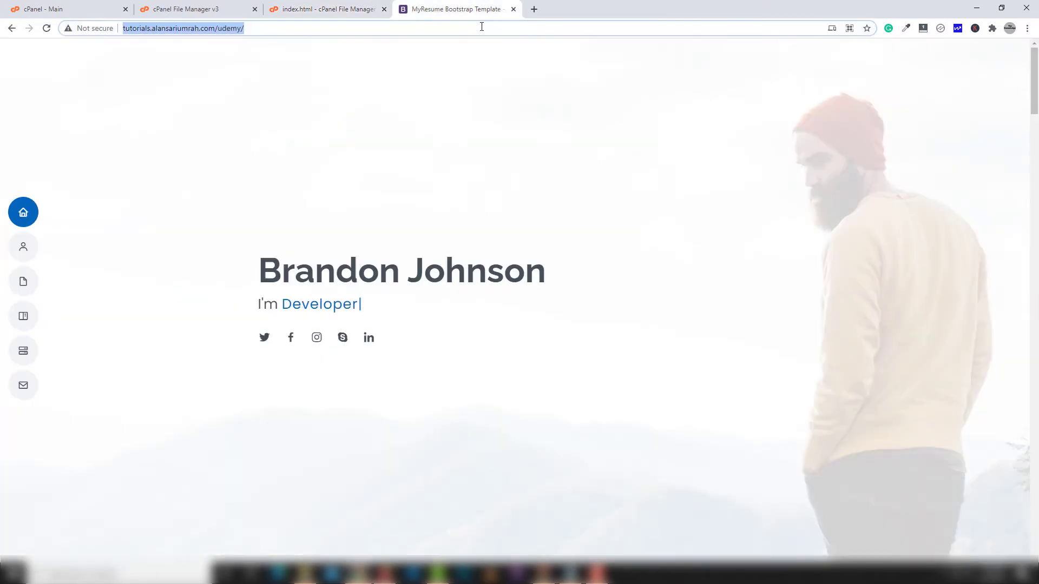
key("Return")
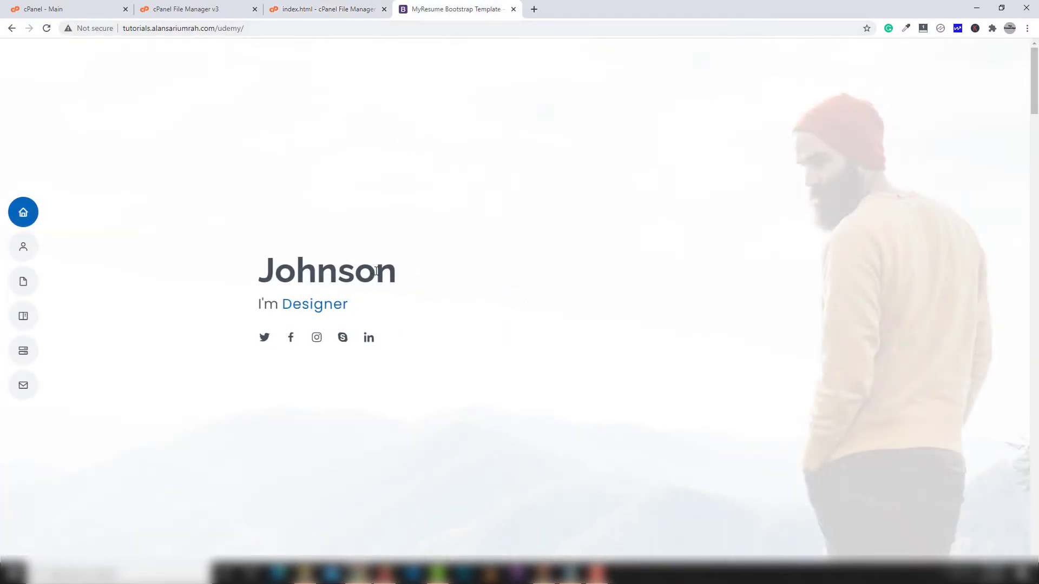
left_click_drag(401, 276, 242, 277)
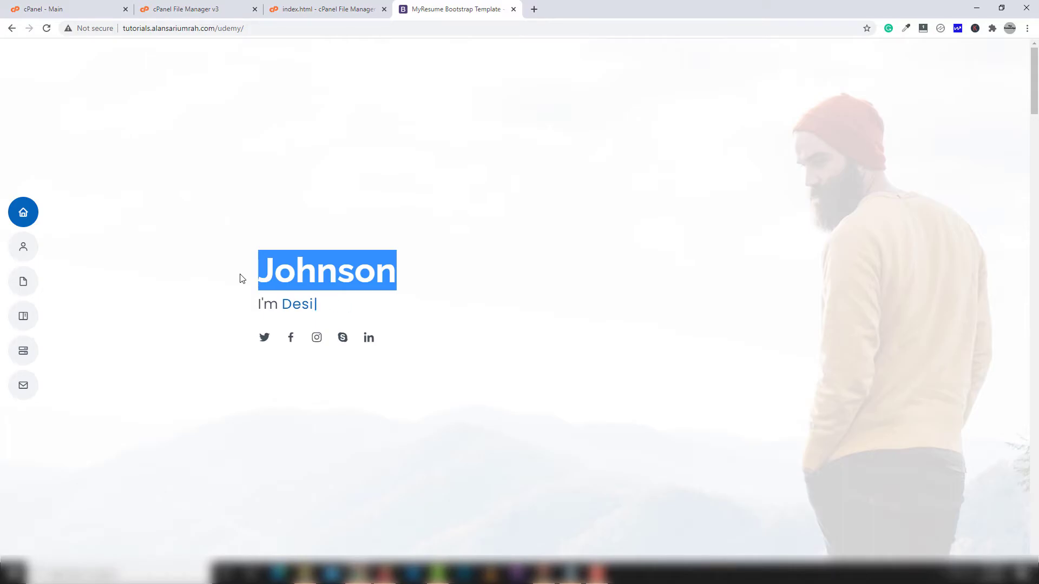
Close the index.html code editor and the live udemy page, returning to the File Manager.
left_click(328, 11)
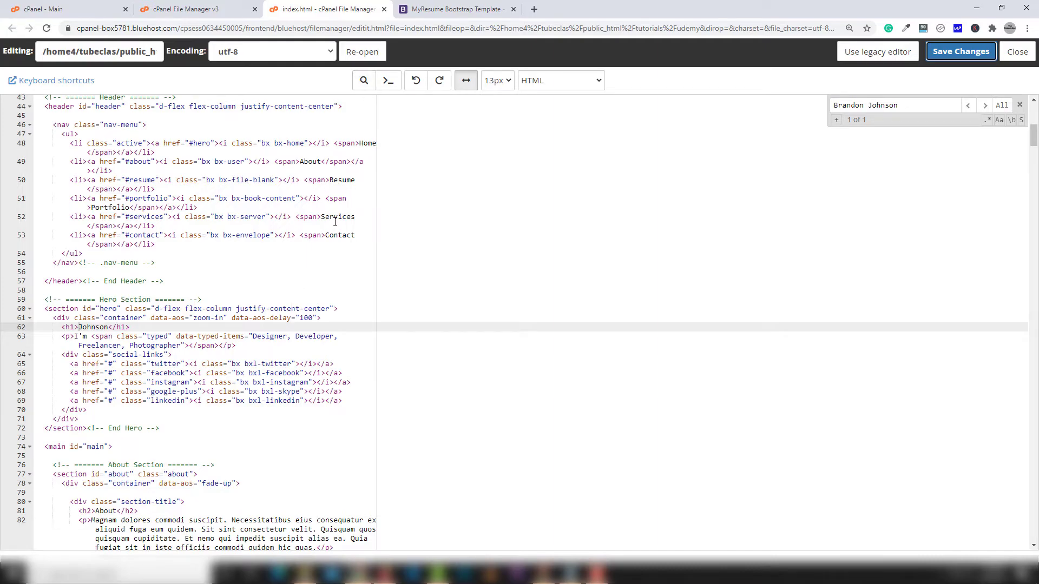
left_click(384, 9)
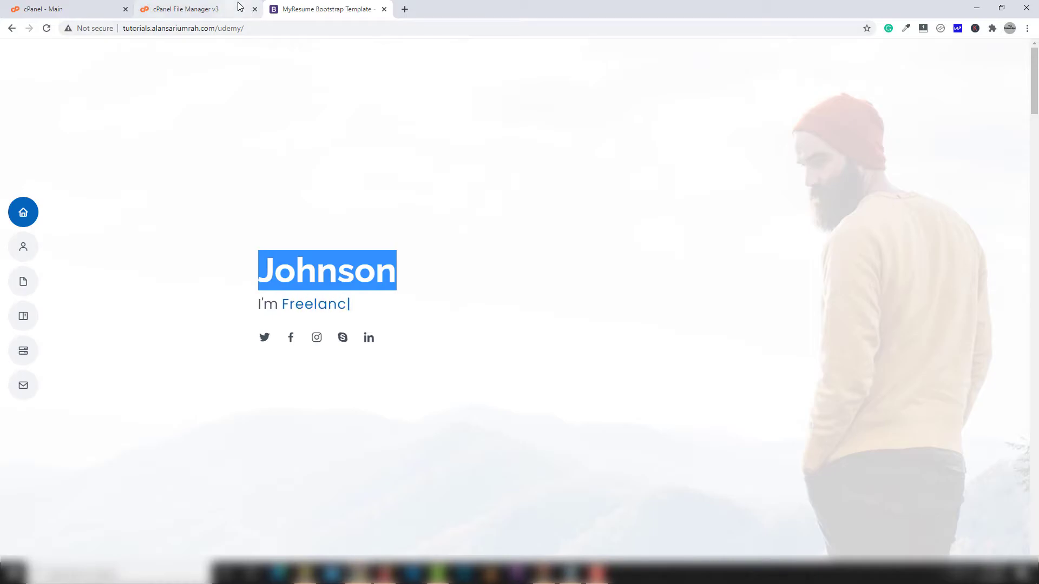
left_click(384, 9)
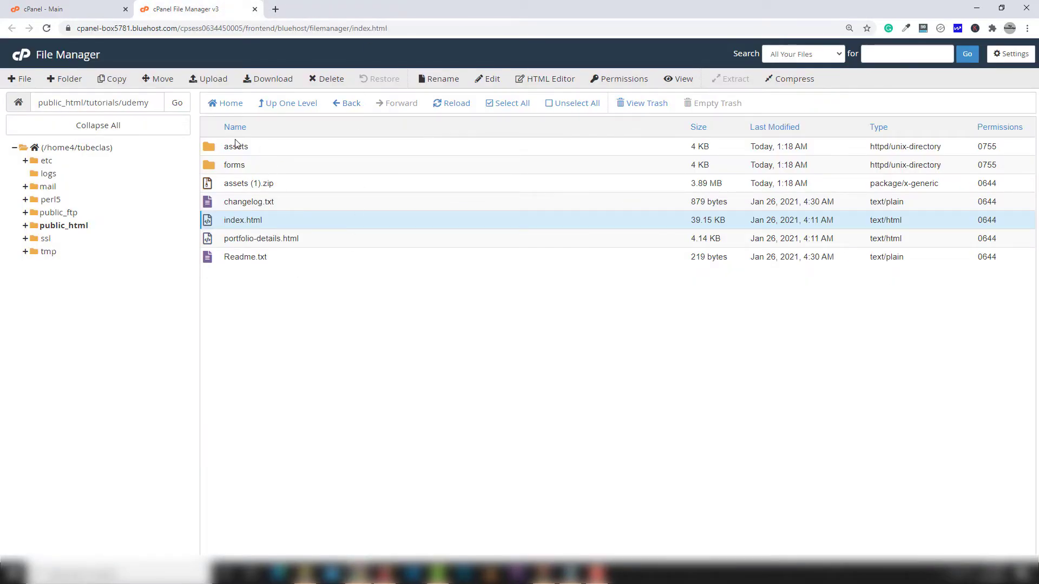
Open the tutorials folder inside public_html, collapse the public_html tree and highlight the current folder path.
left_click(64, 226)
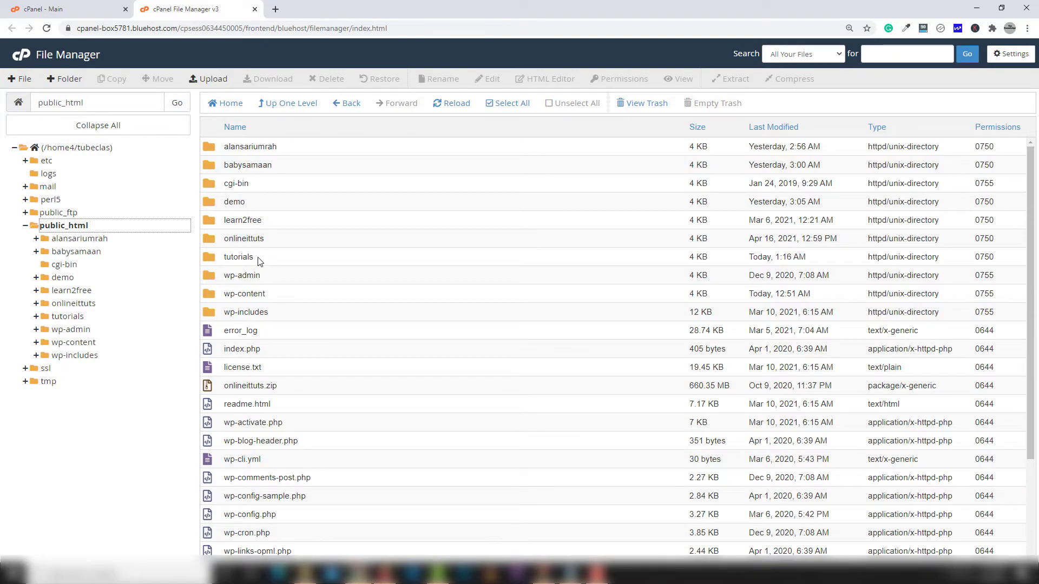
double_click(225, 260)
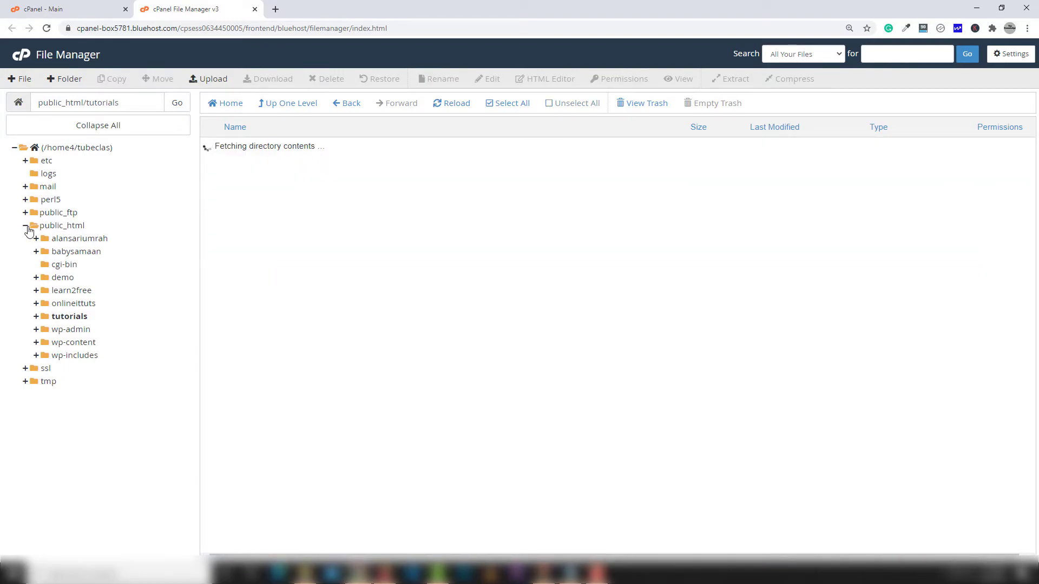
left_click(25, 225)
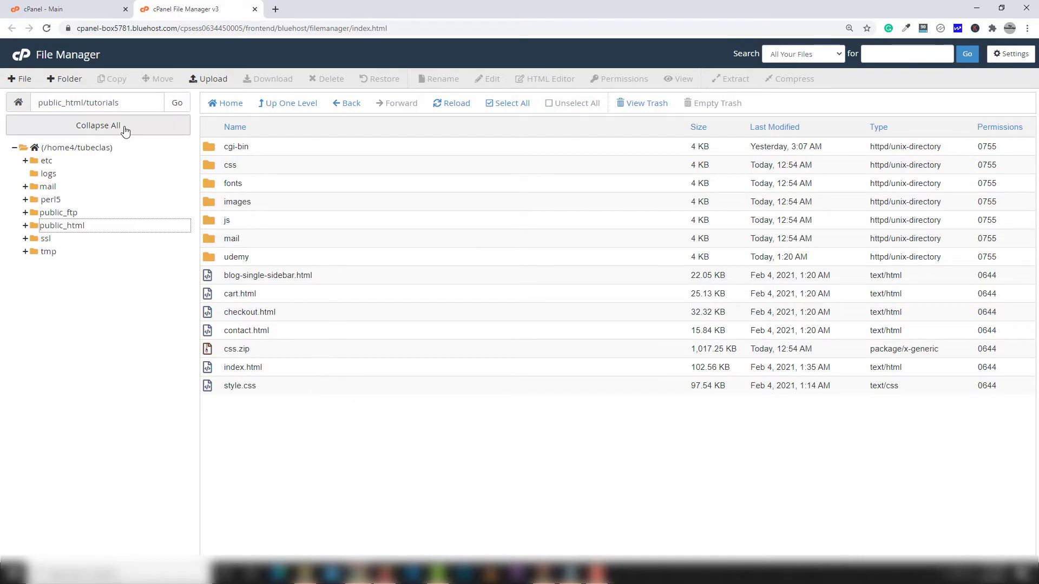
left_click_drag(120, 102, 30, 111)
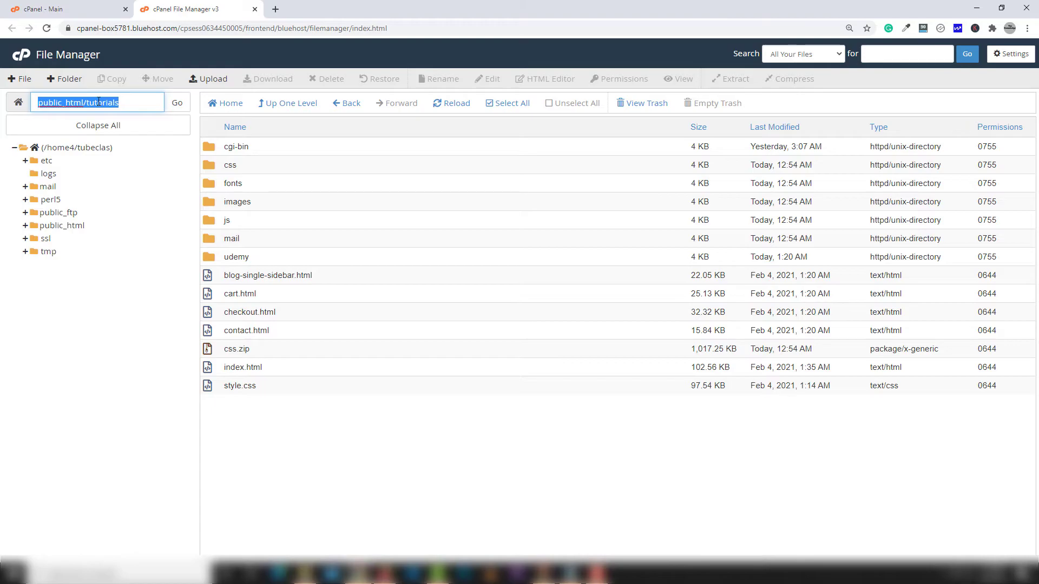
left_click(324, 427)
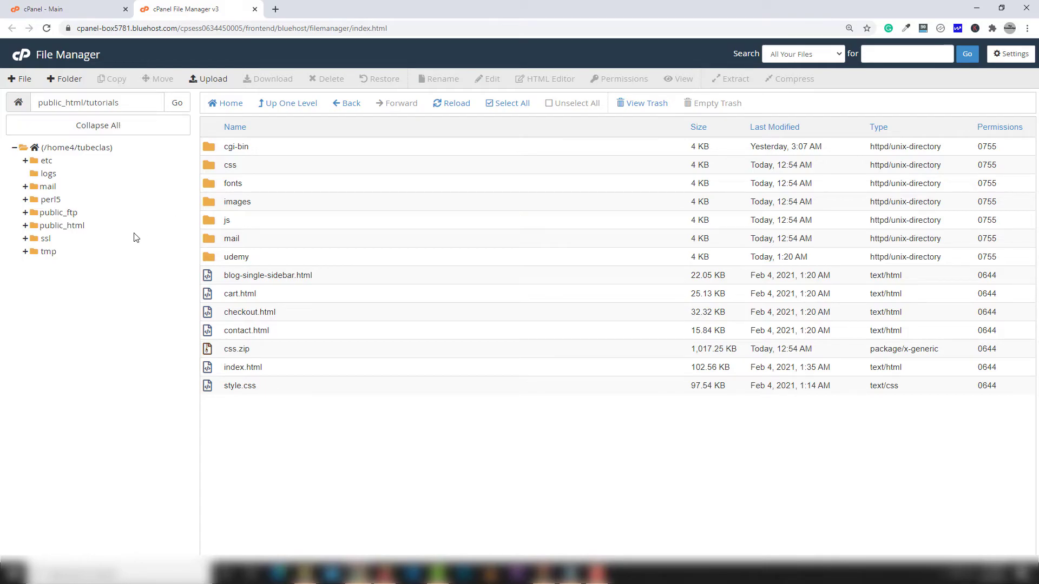
Examine the subfolders of public_html and tutorials in the folder tree, collapse it and reopen the tutorials folder.
left_click(77, 226)
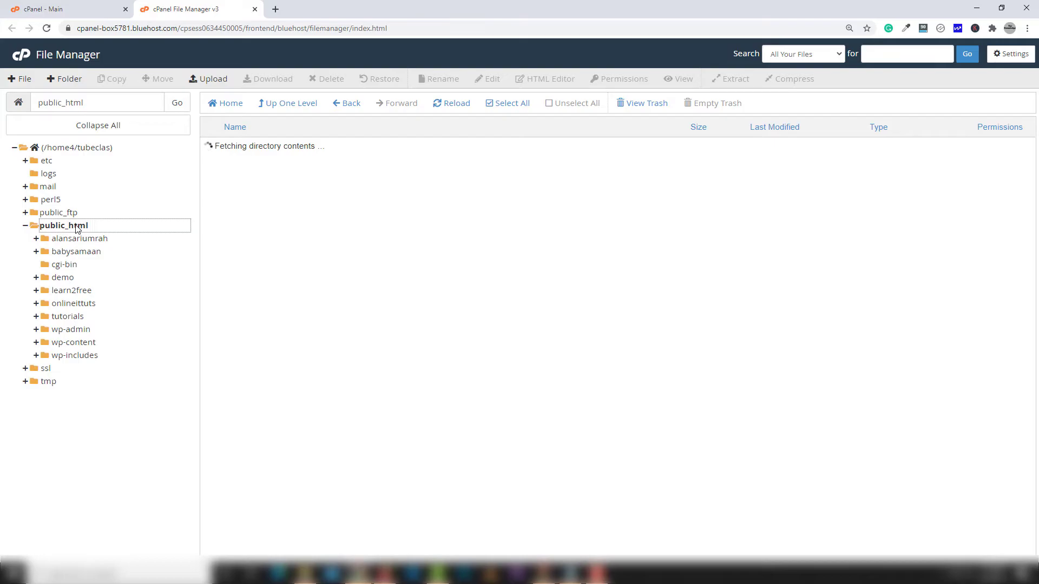
left_click(25, 225)
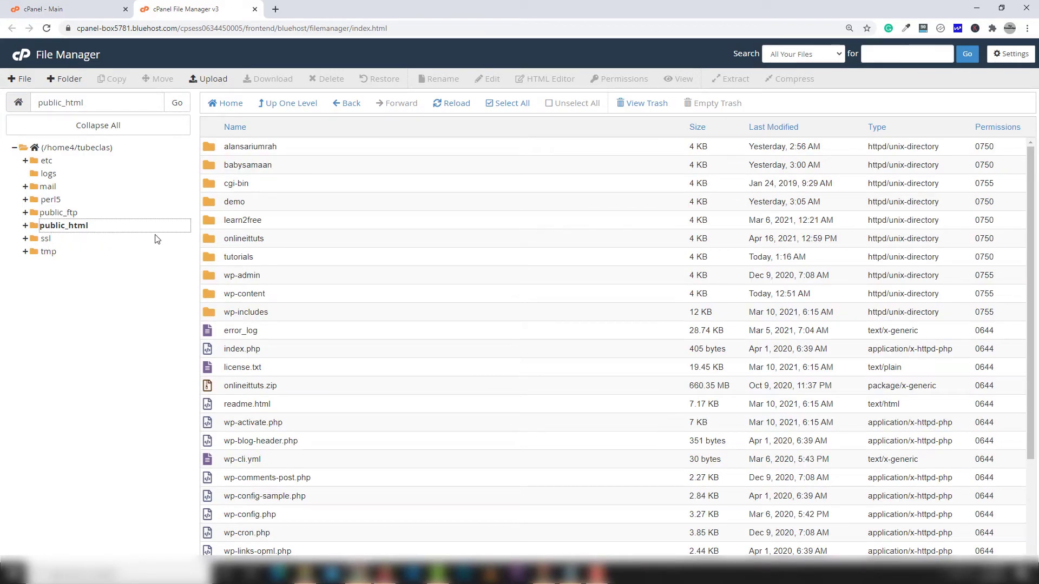
left_click(80, 226)
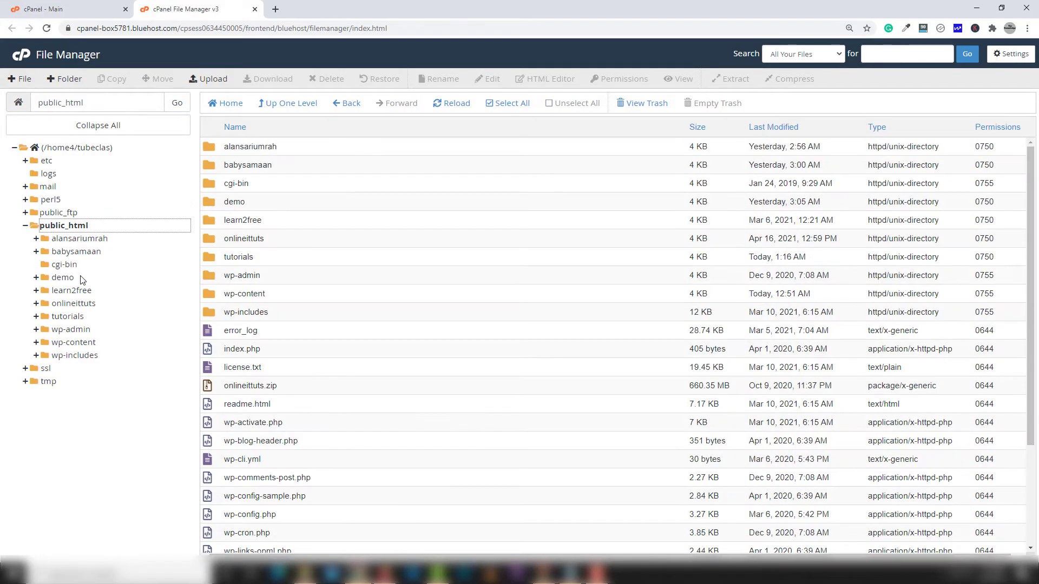
left_click(75, 317)
left_click(64, 226)
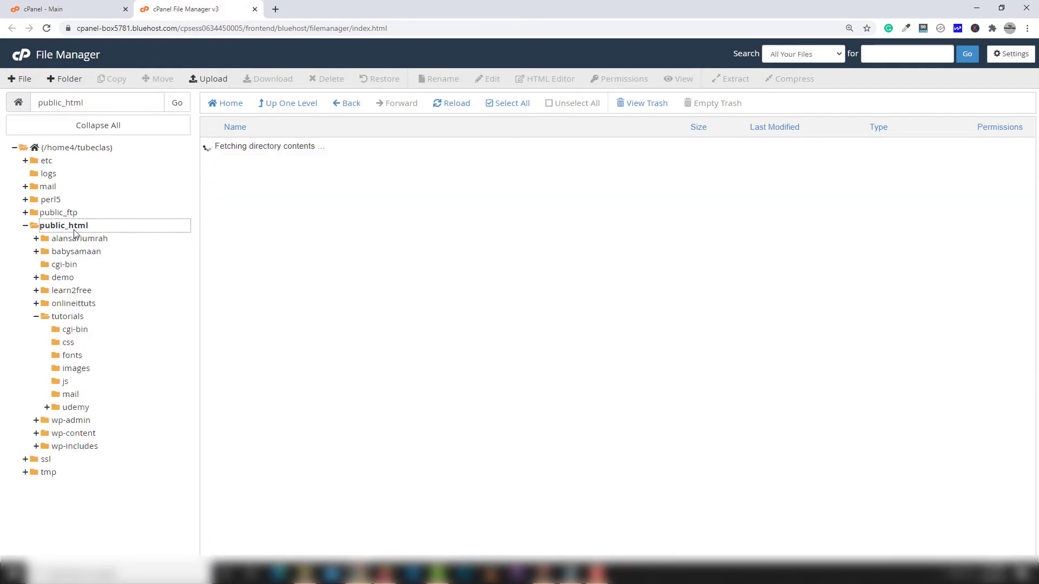
left_click(25, 225)
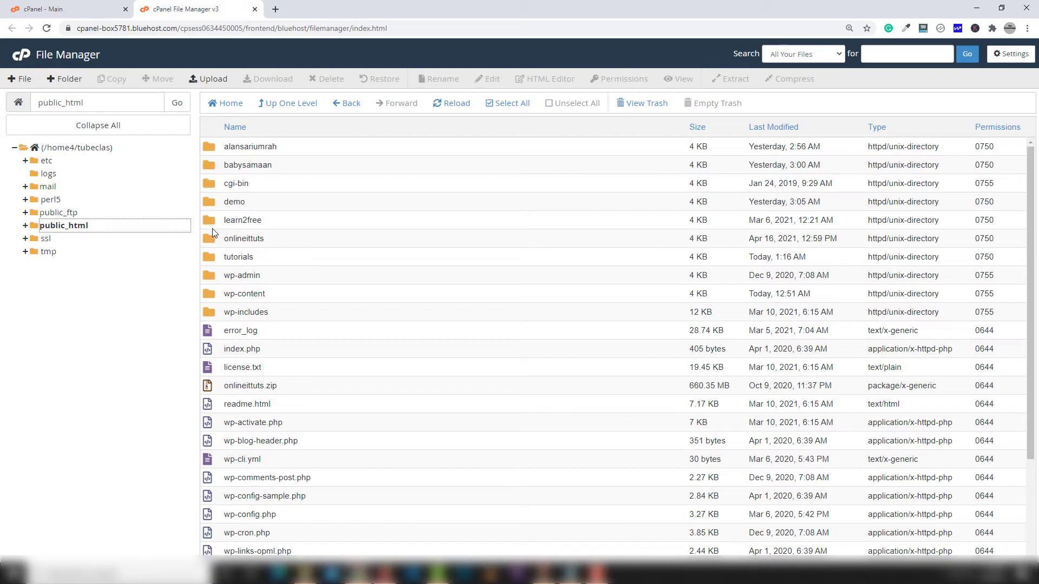
double_click(216, 256)
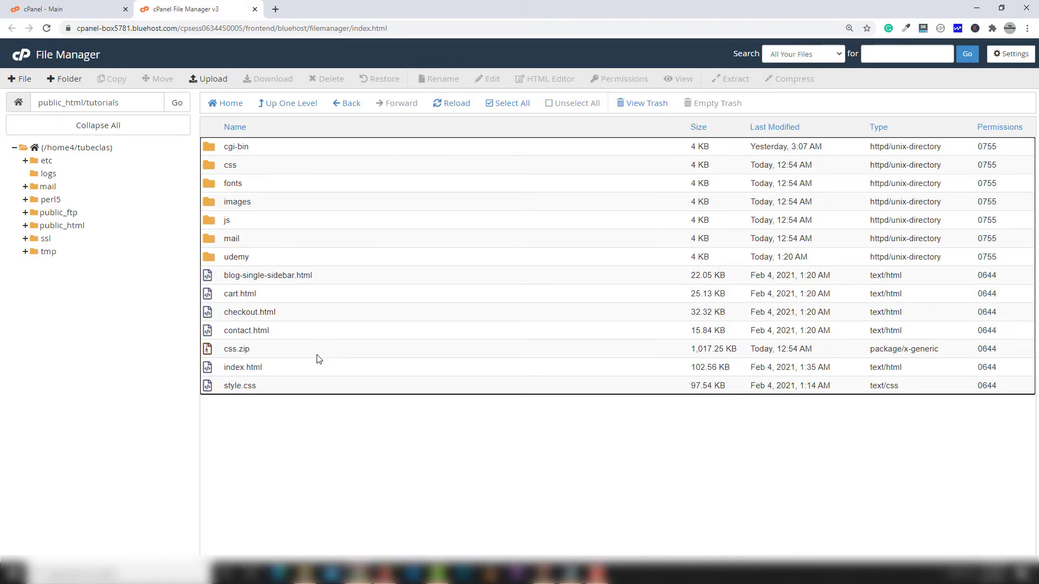
Create a new folder named moving in /public_html/tutorials.
left_click(76, 85)
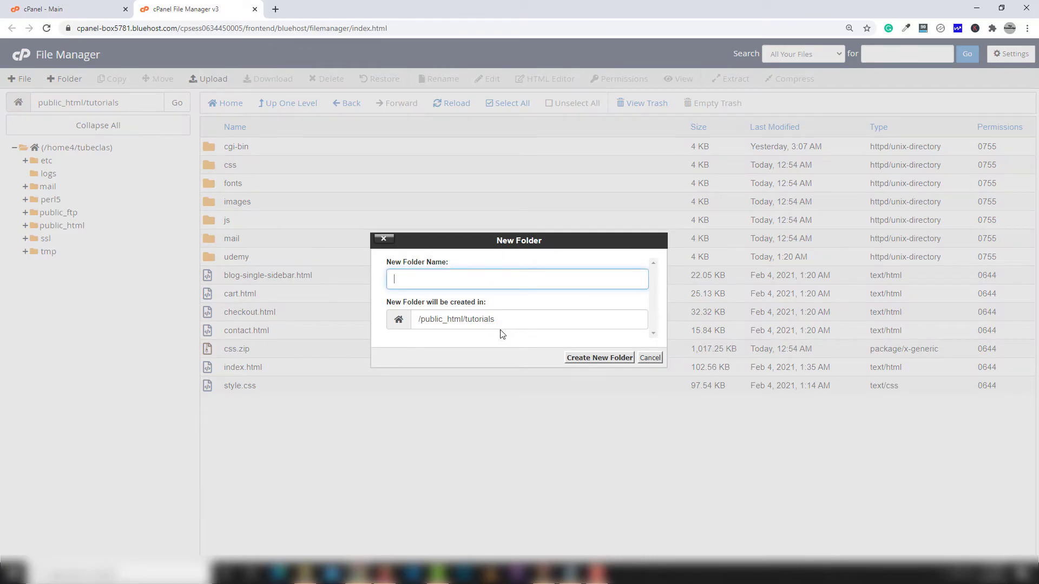
type("moving")
left_click(599, 359)
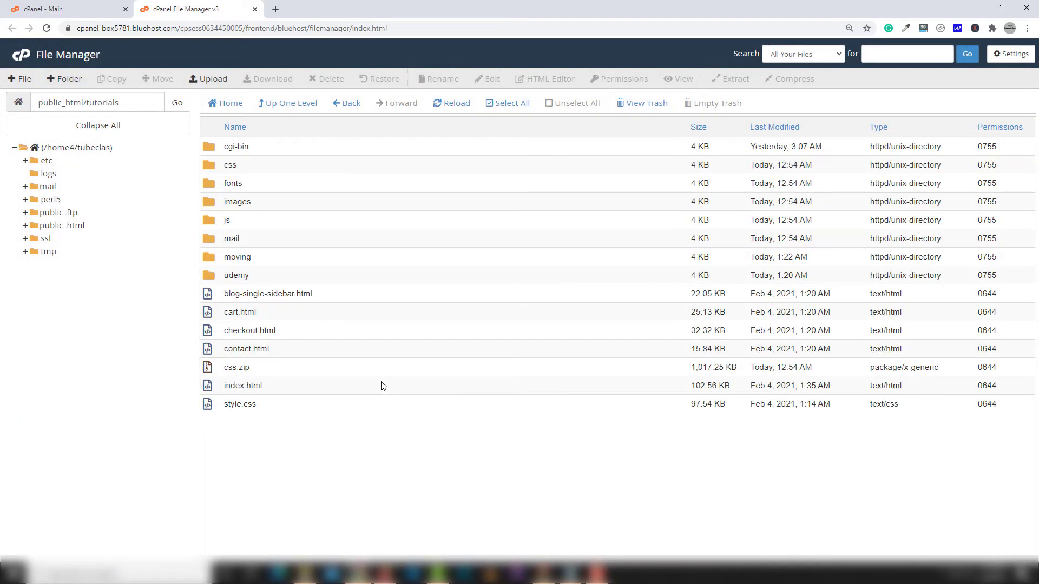
Move the moving folder from tutorials up into /public_html/.
left_click(212, 264)
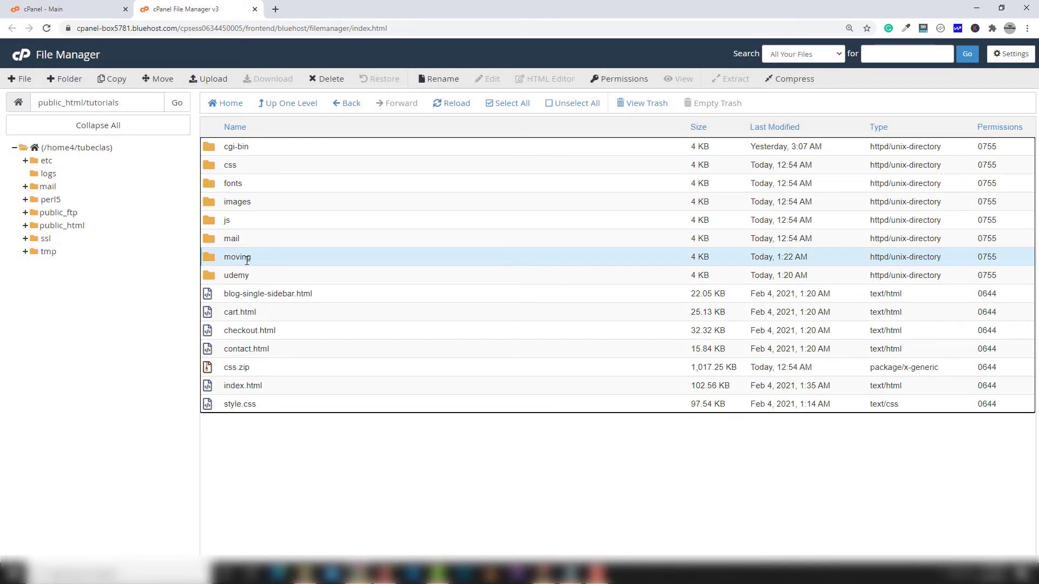
left_click(162, 82)
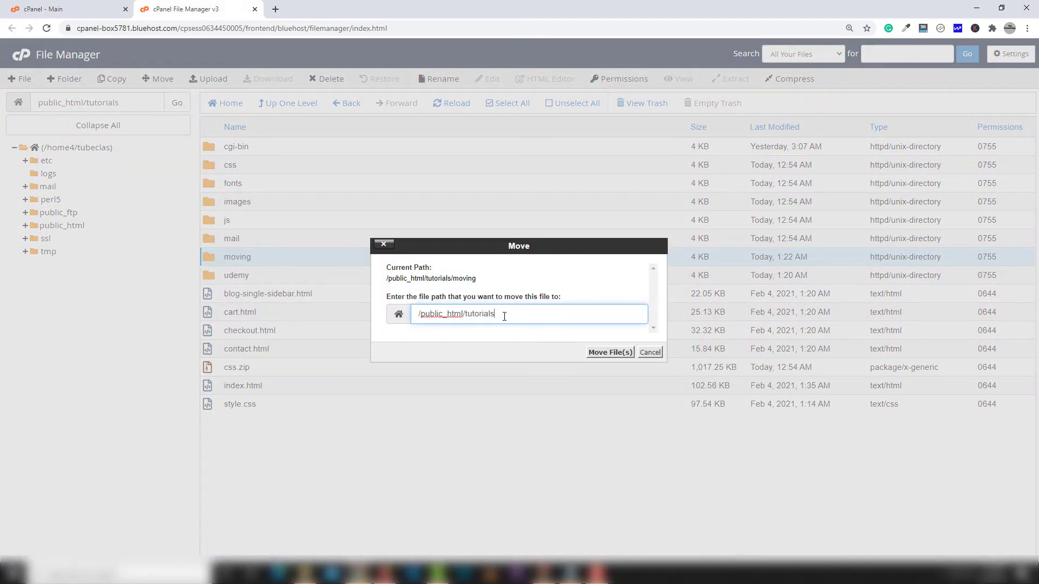
left_click_drag(510, 320, 465, 318)
key("BackSpace")
left_click(603, 352)
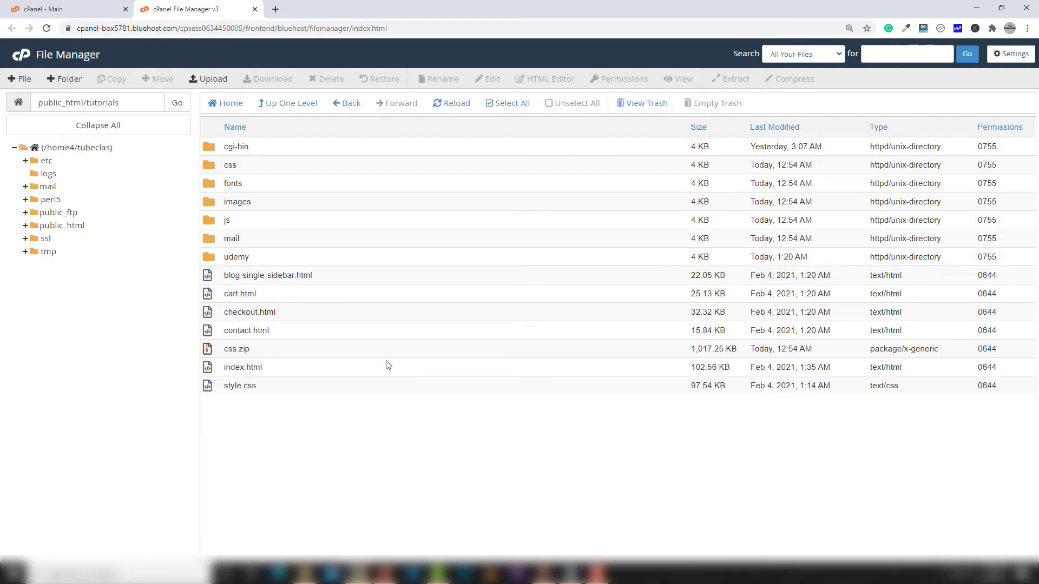
Open public_html and select the moving folder to check its new location.
left_click(75, 226)
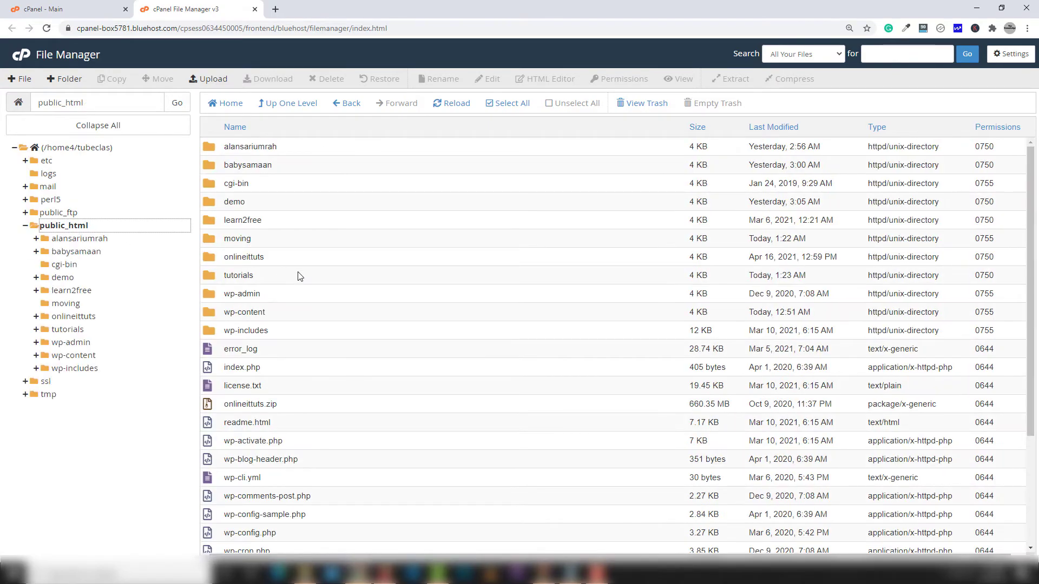
left_click(250, 222)
left_click(238, 239)
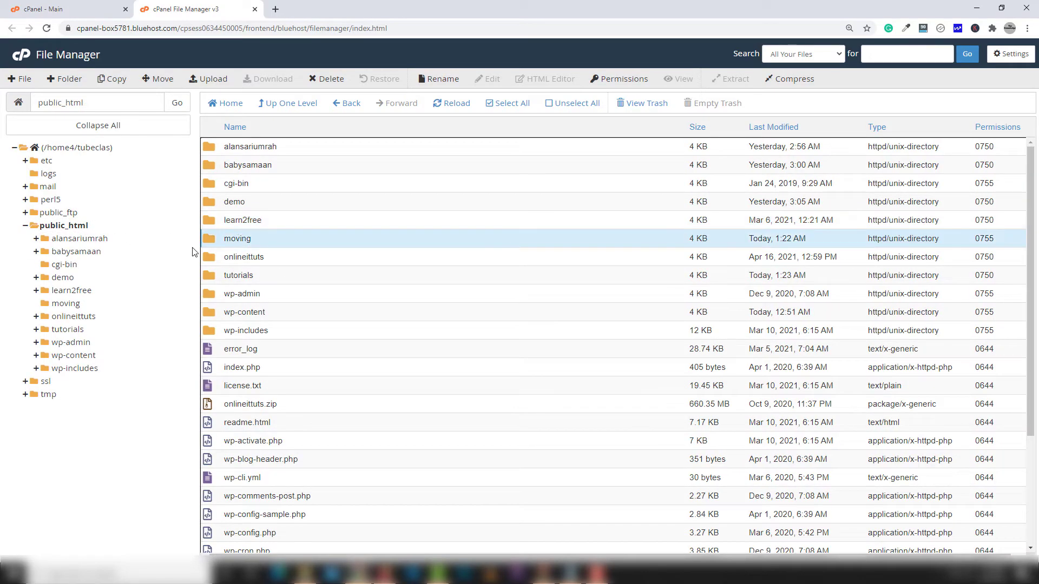
Collapse the public_html tree, reopen the tutorials folder and select the udemy folder in it.
left_click(26, 226)
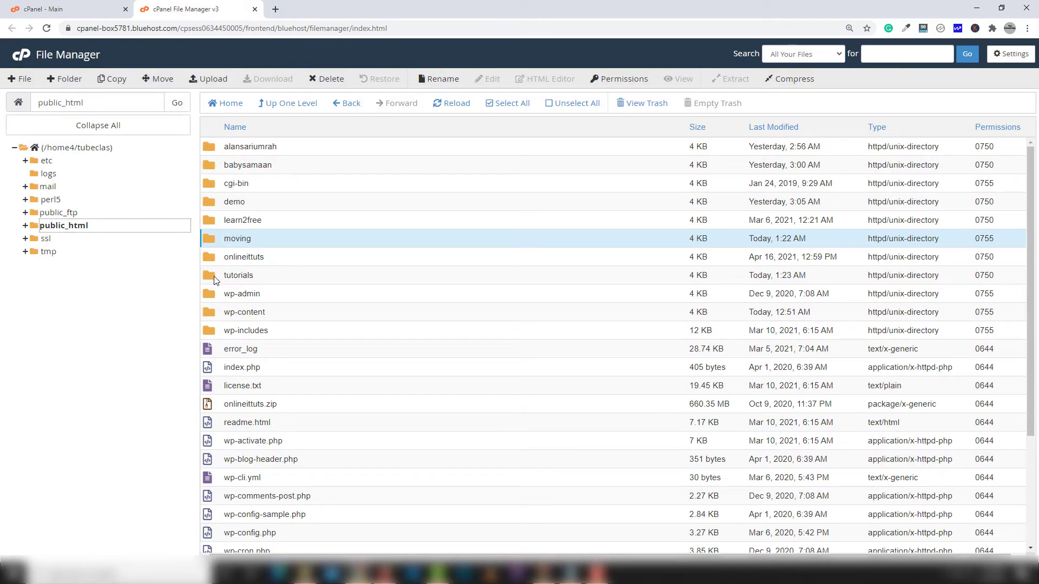
double_click(243, 276)
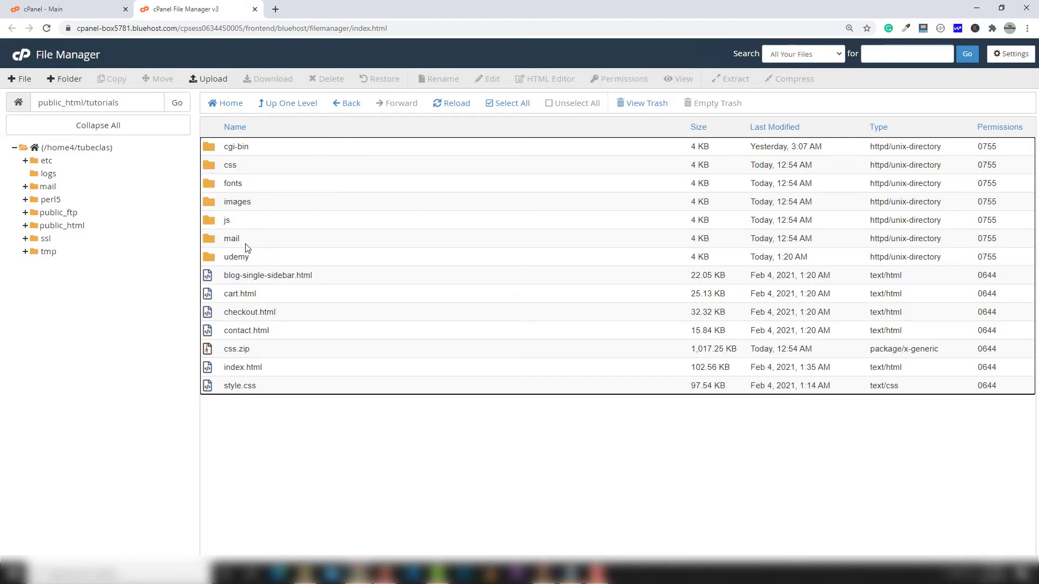
left_click(212, 257)
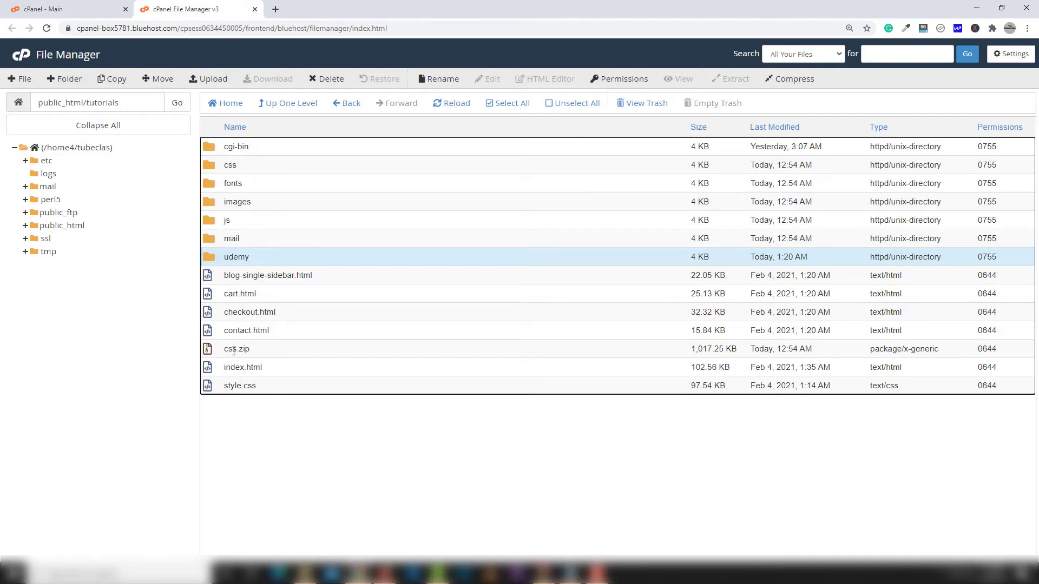
left_click(324, 420)
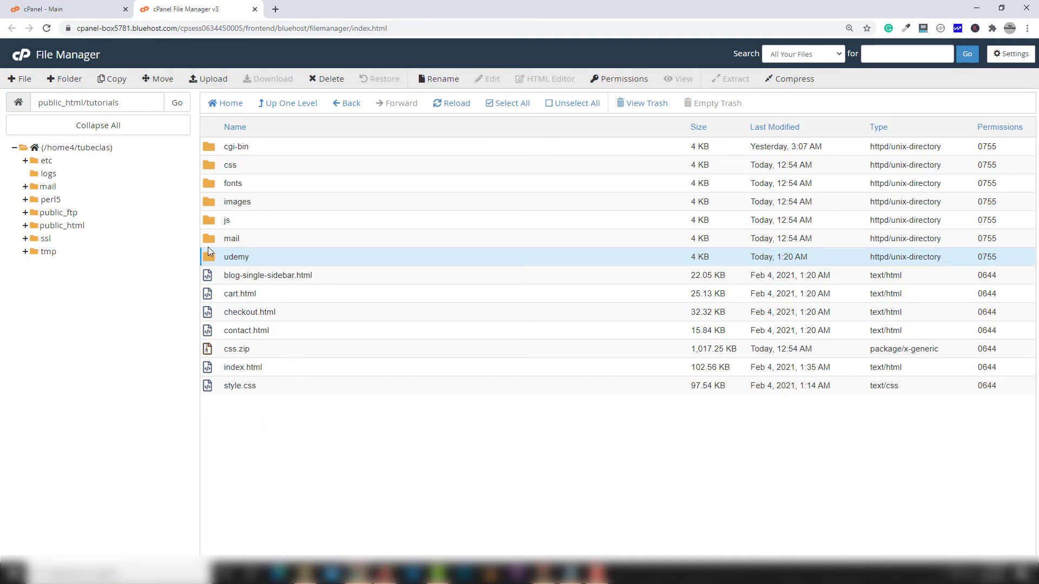
Create a new file named manage.php in /public_html/tutorials.
left_click(66, 80)
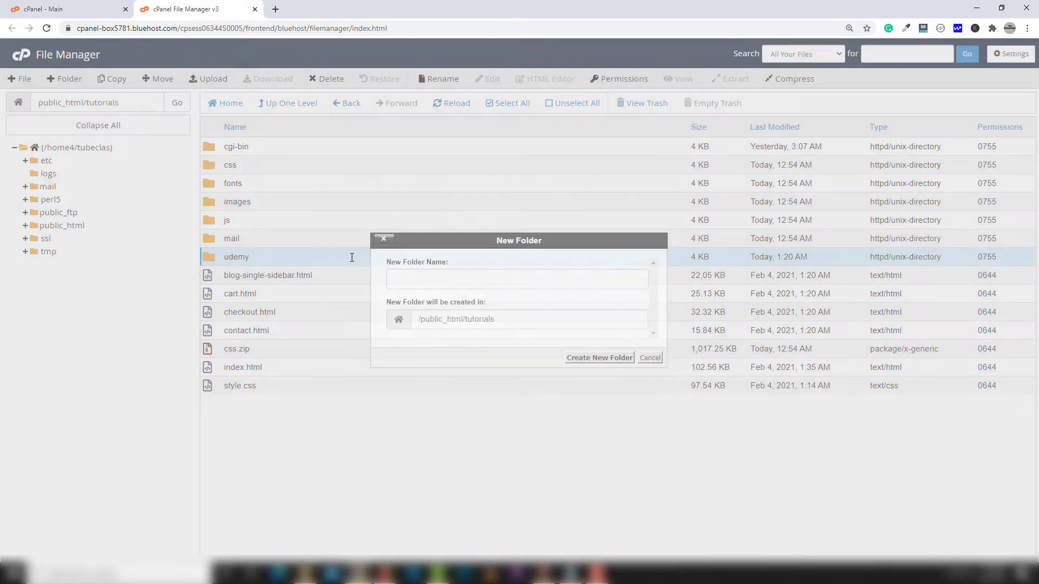
left_click(649, 357)
left_click(22, 81)
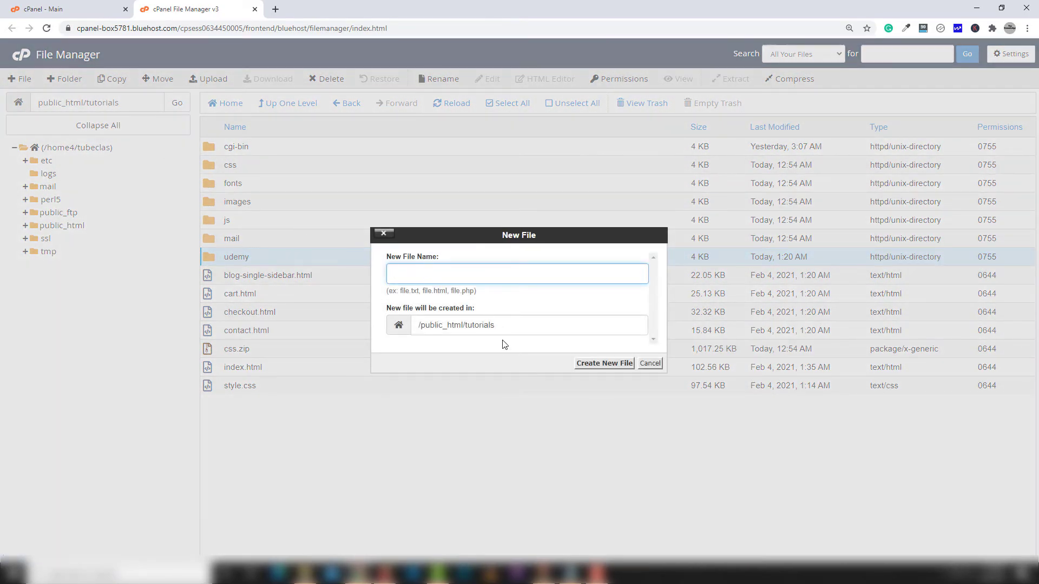
type("inde")
type("manag")
type("e.php")
left_click(595, 365)
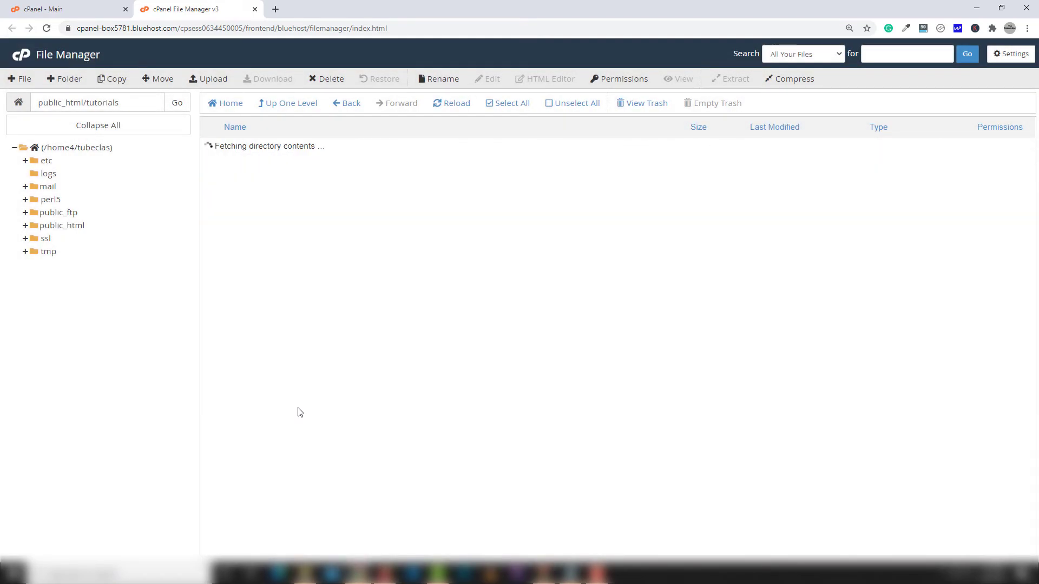
Try to copy manage.php with /public_html/tutorials, its own folder, as the destination.
left_click(223, 390)
left_click(222, 393)
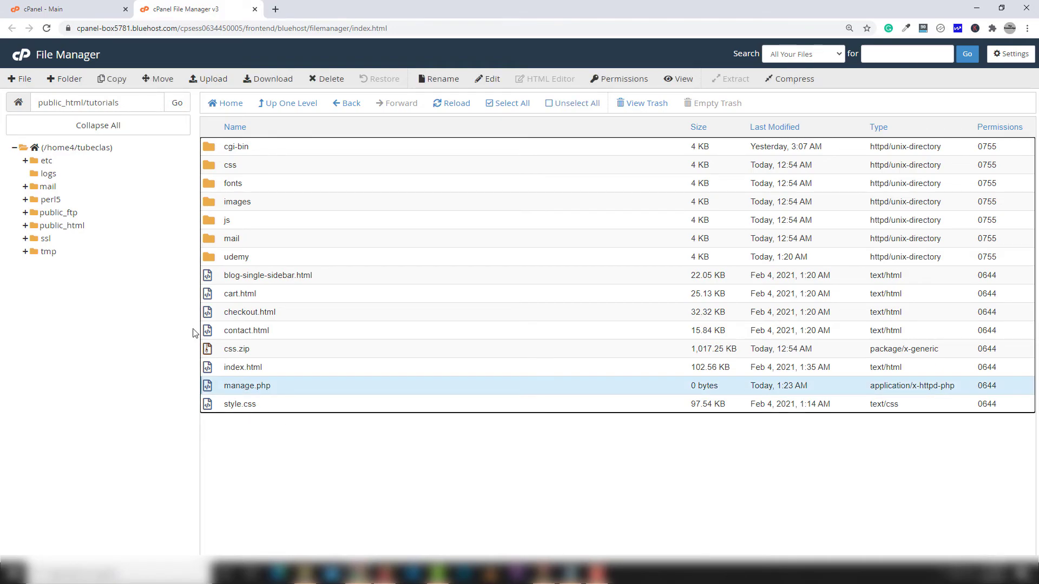
left_click(115, 81)
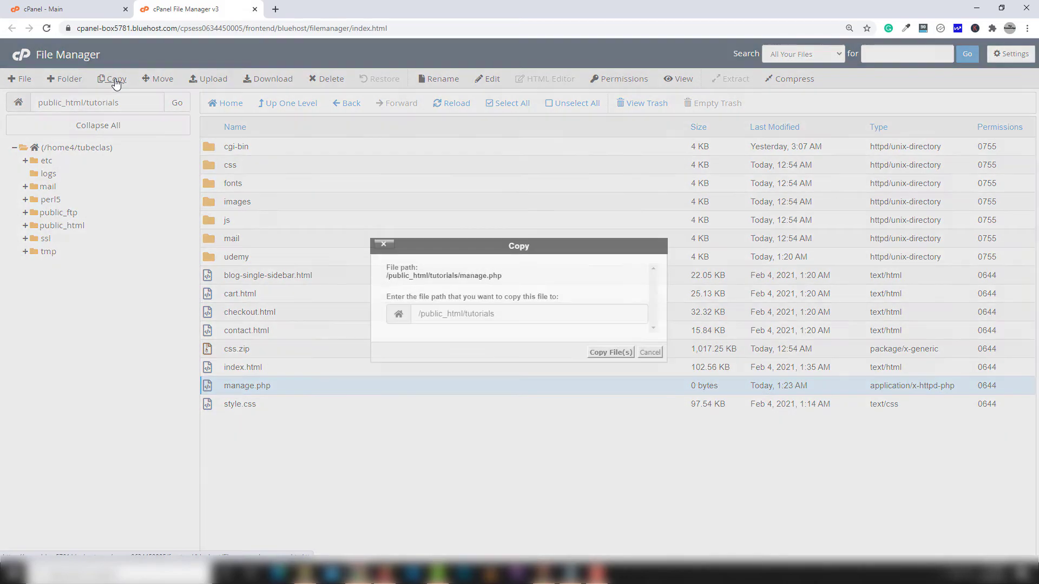
left_click(594, 354)
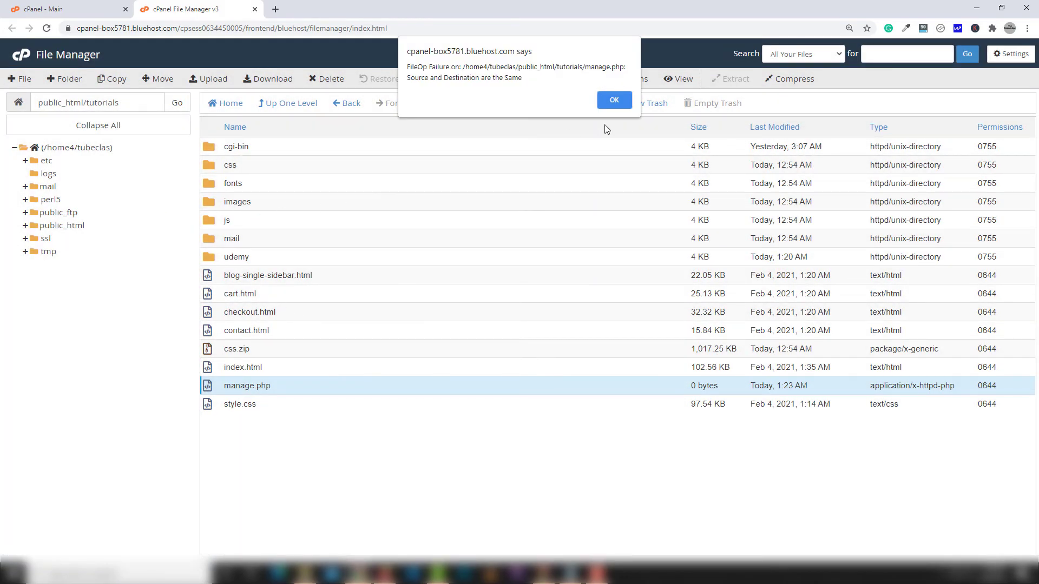
left_click(615, 95)
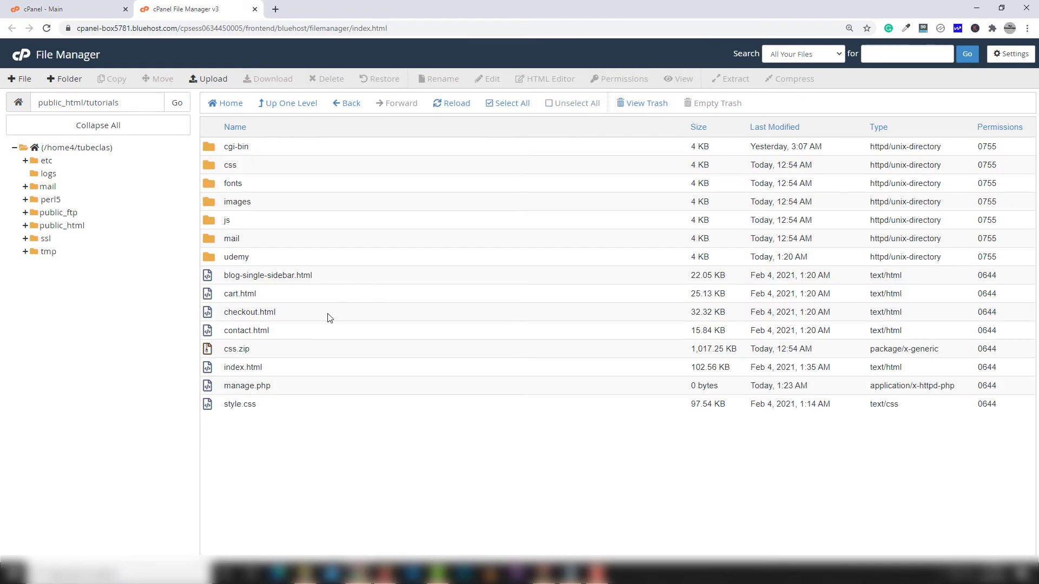
Copy manage.php from the tutorials folder up into public_html.
left_click(227, 390)
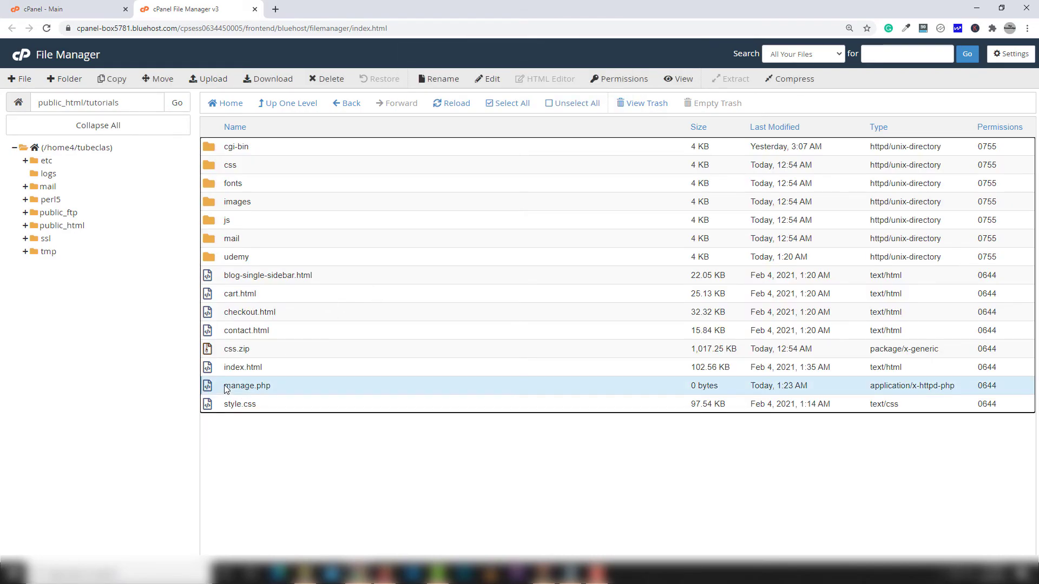
left_click(112, 79)
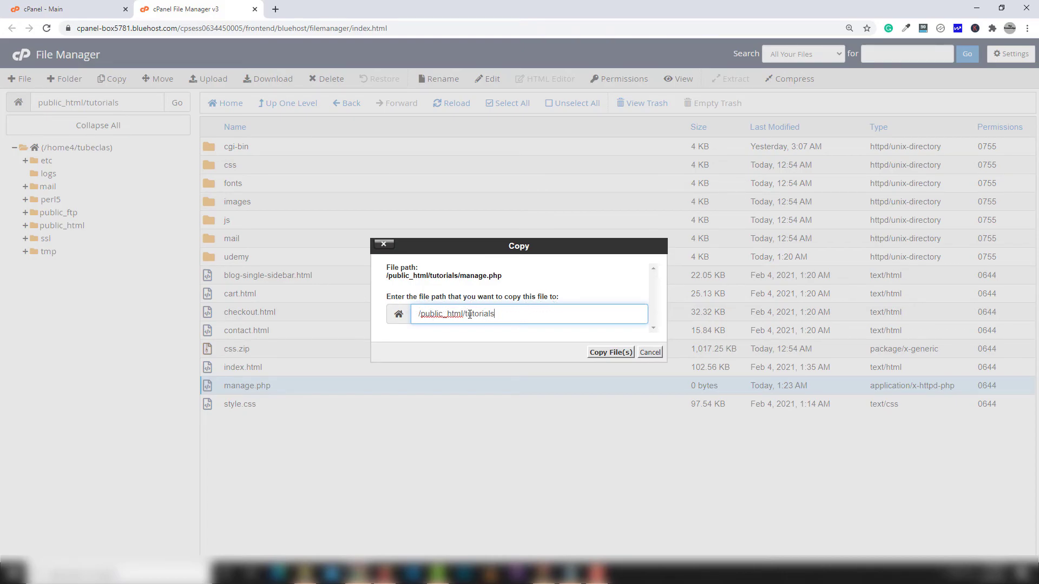
left_click_drag(466, 314, 519, 313)
key("BackSpace")
key("BackSpace")
left_click(611, 352)
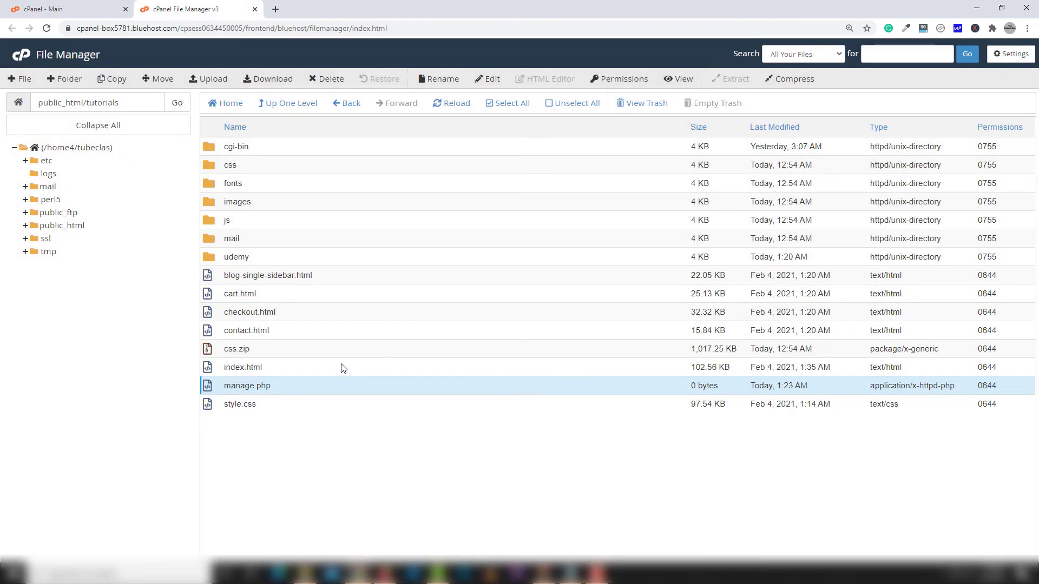
Open public_html and select manage.php to check the copied file.
left_click(79, 227)
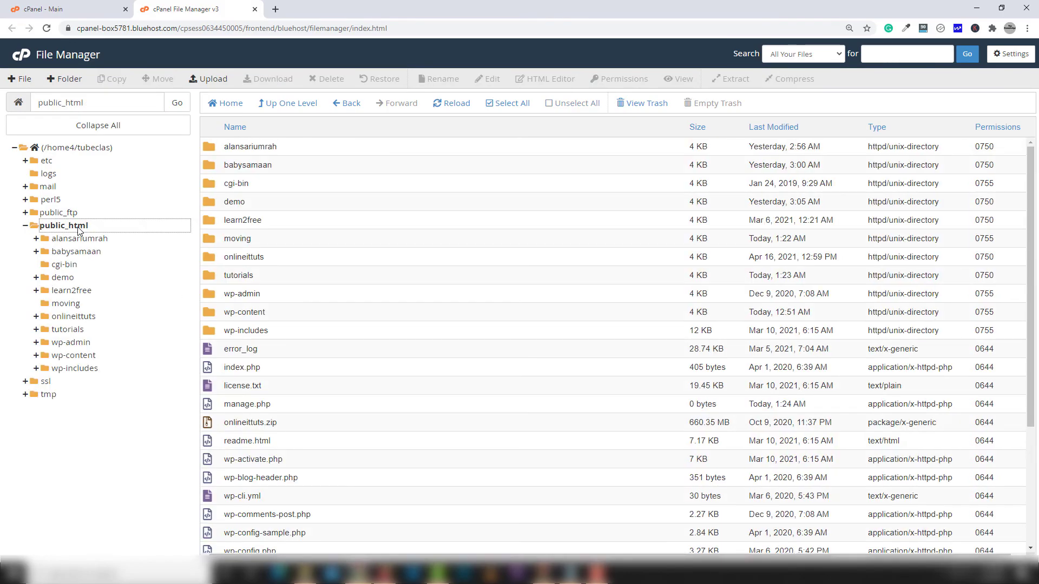
left_click(251, 280)
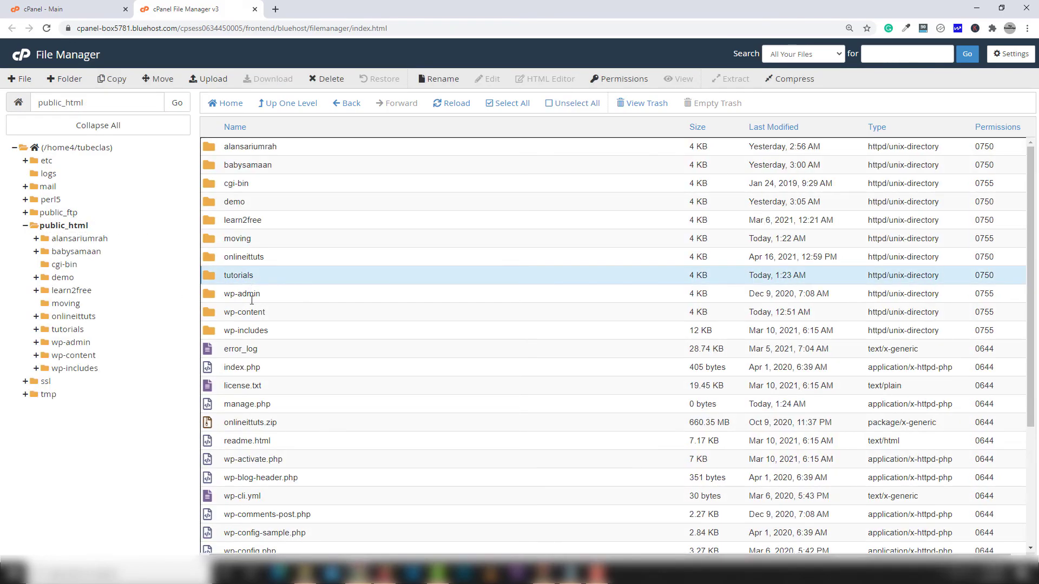
left_click(233, 405)
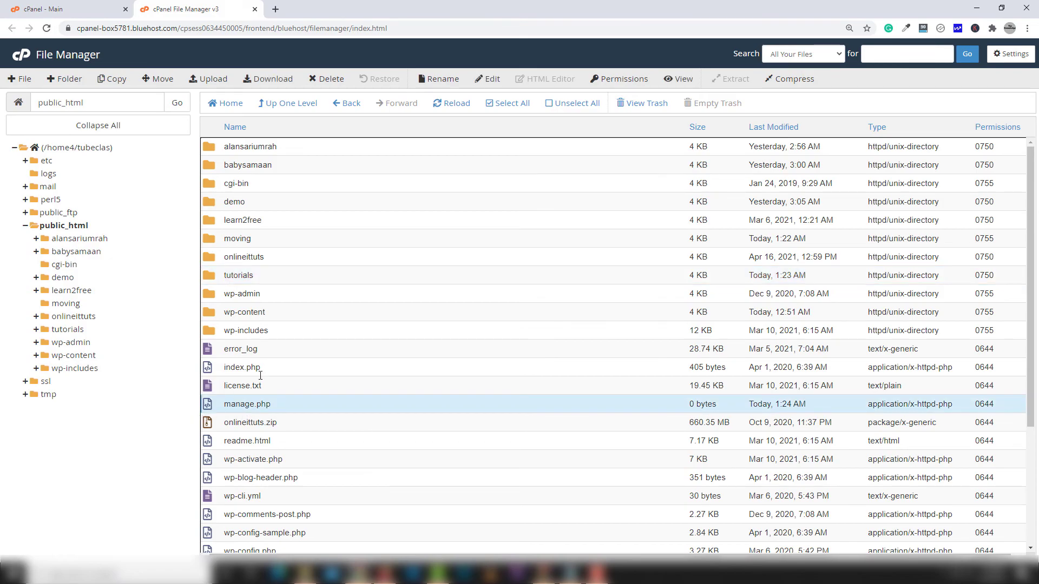
View the manage.php copy in the code editor and close it, returning to public_html with its folder tree collapsed.
left_click(488, 79)
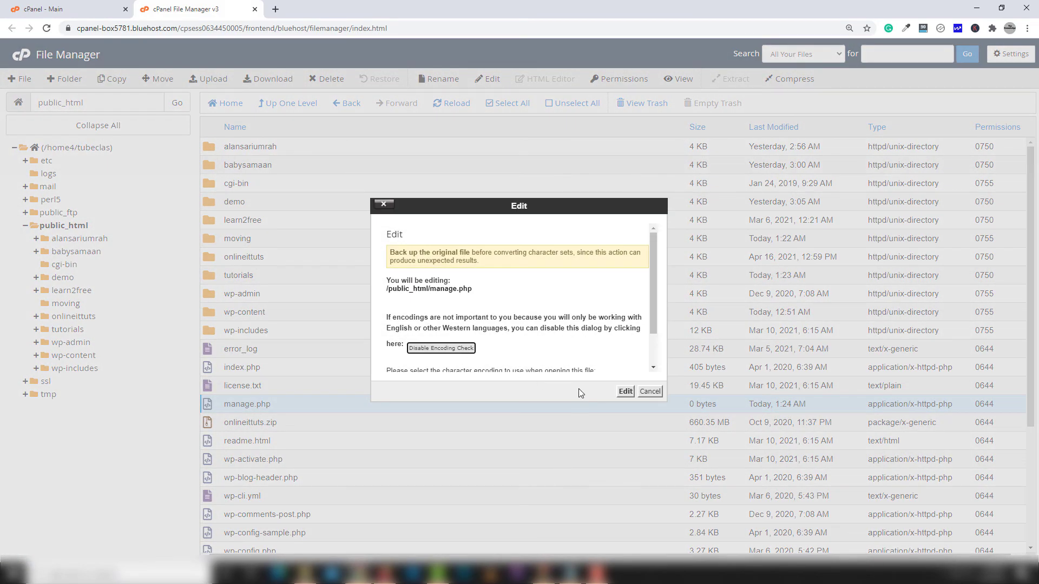
left_click(619, 395)
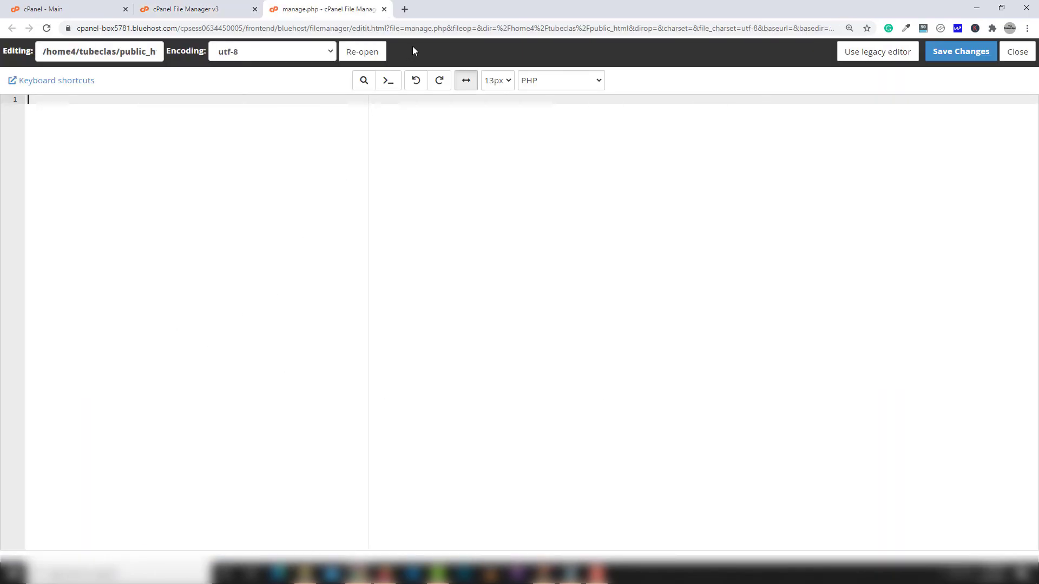
left_click(383, 10)
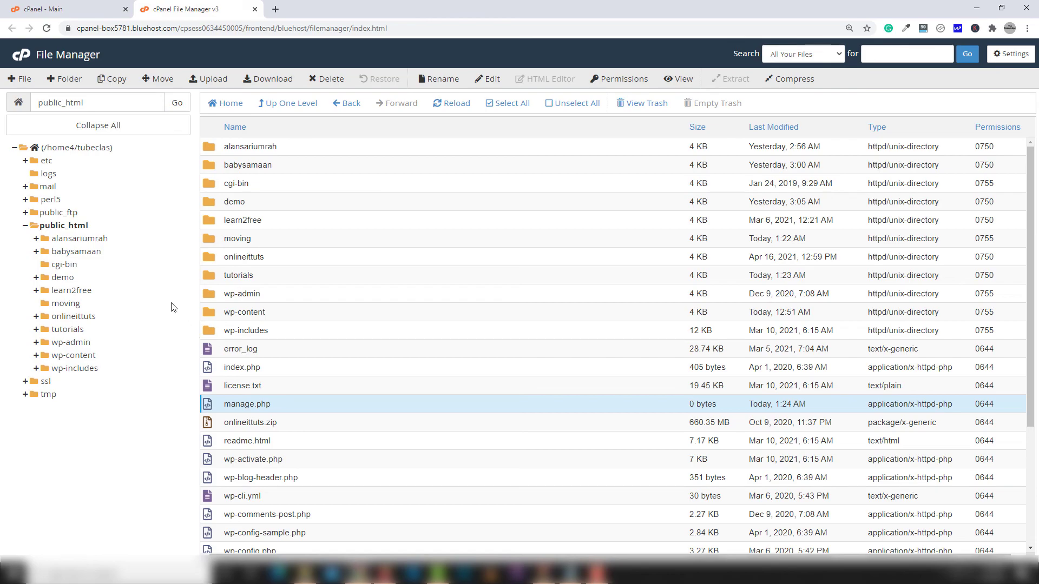
left_click(65, 227)
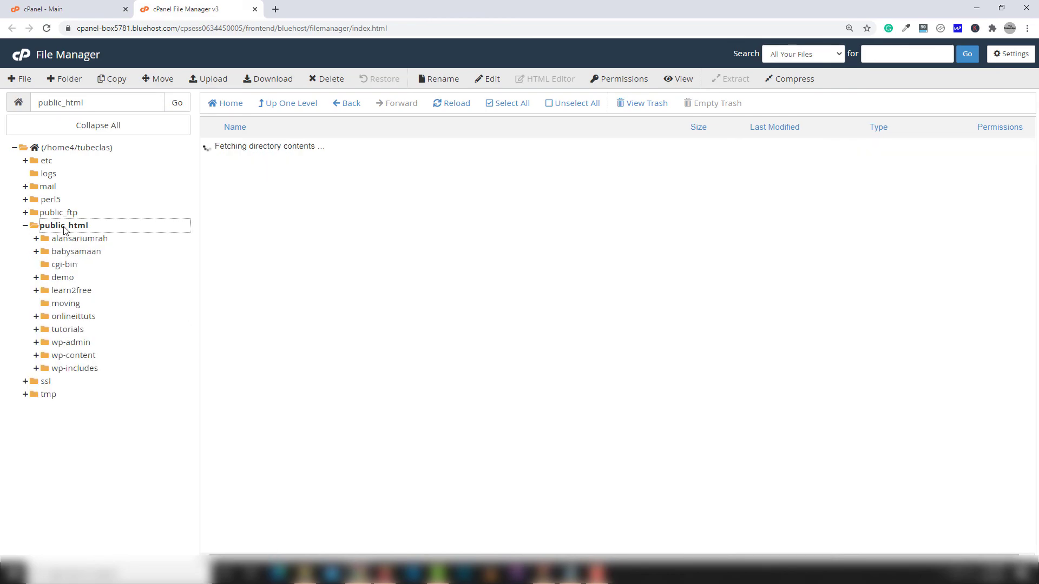
left_click(24, 227)
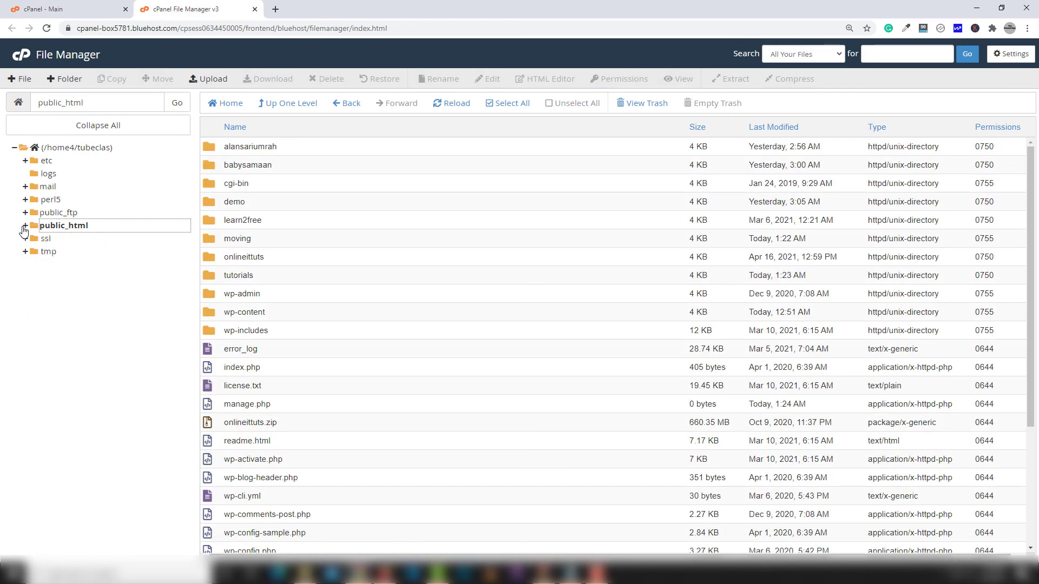